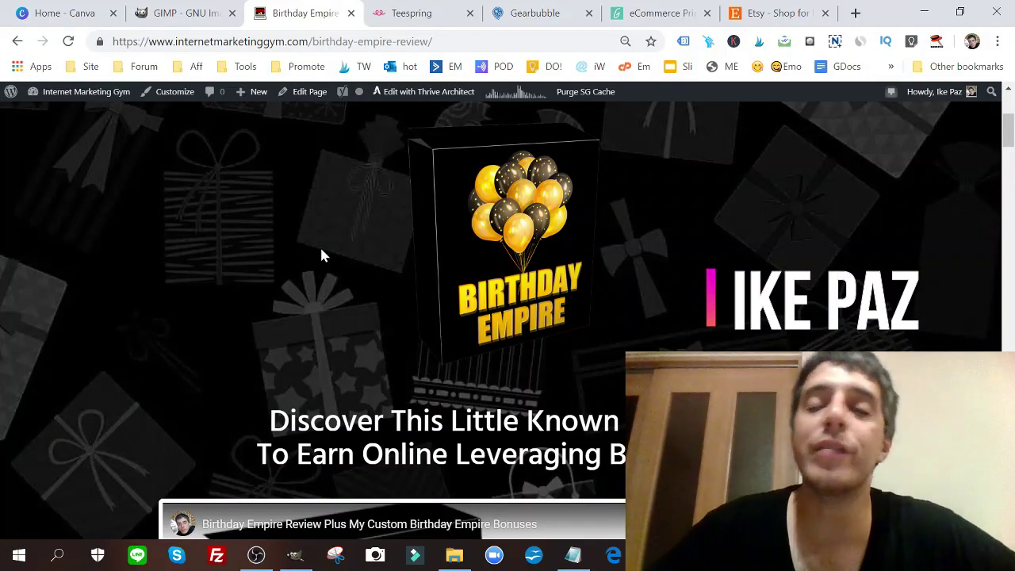
# - Visit the open Canva, GIMP, Birthday Empire and Etsy tabs in turn, ending on Etsy
pyautogui.click(64, 16)
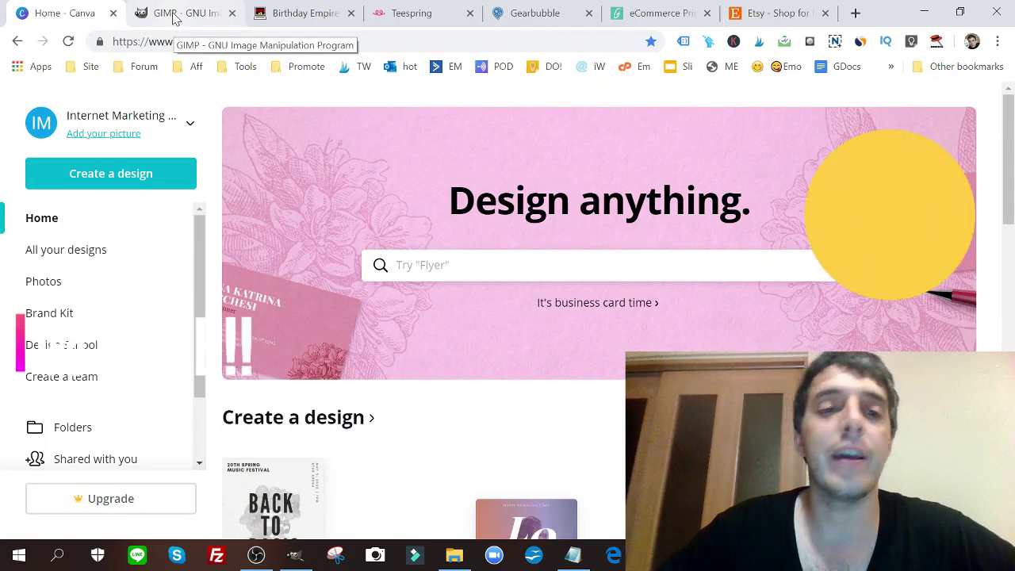
pyautogui.click(174, 16)
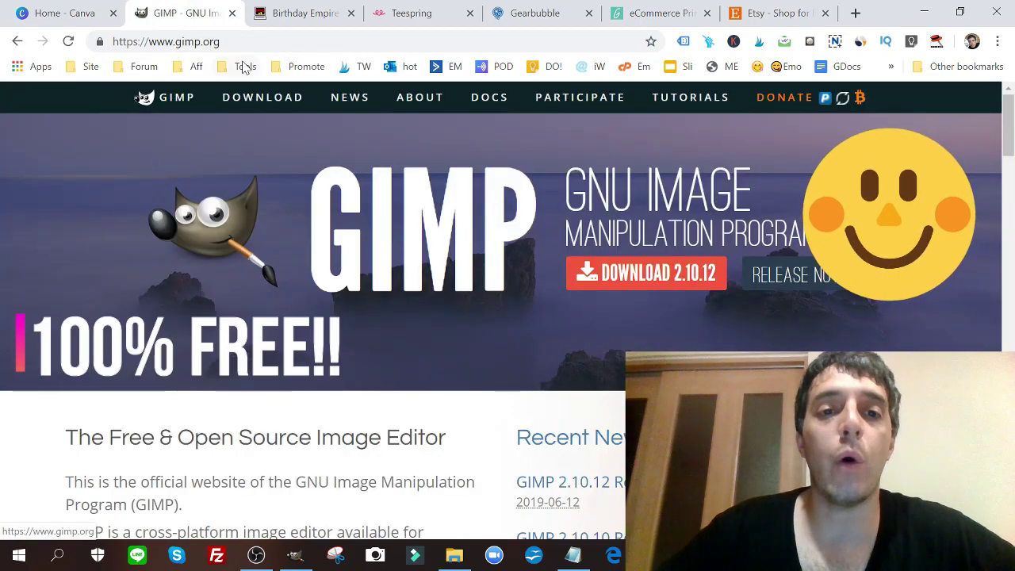
pyautogui.click(294, 21)
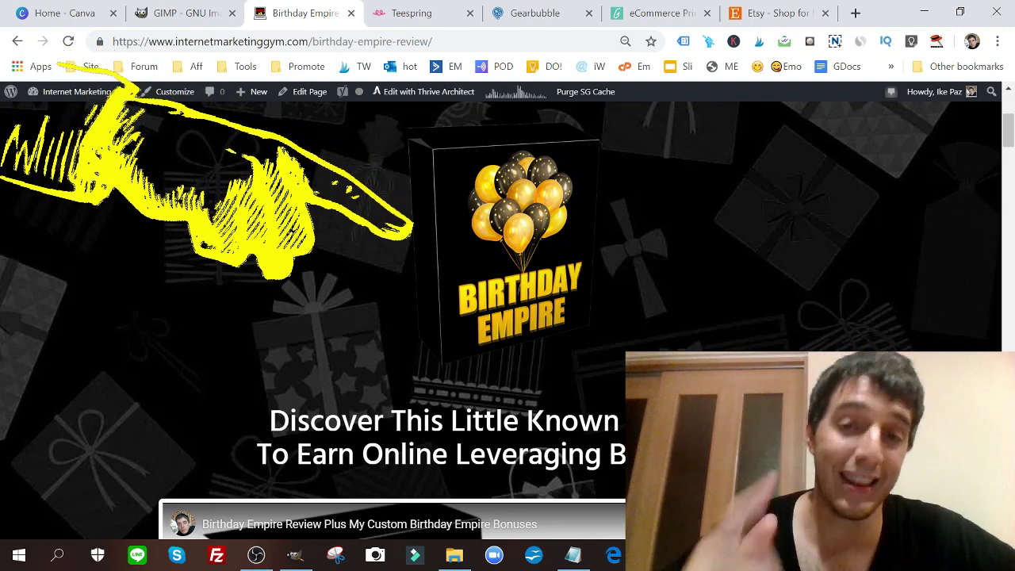
pyautogui.click(758, 15)
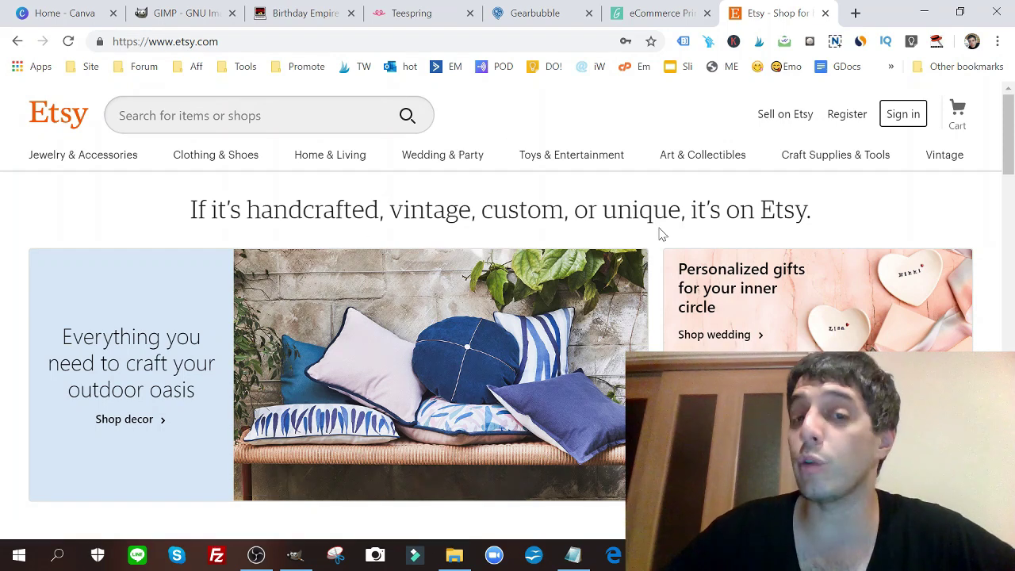
# - Look over the Teespring, Gearbubble and Gooten sites, then return to the Birthday Empire review
pyautogui.click(417, 24)
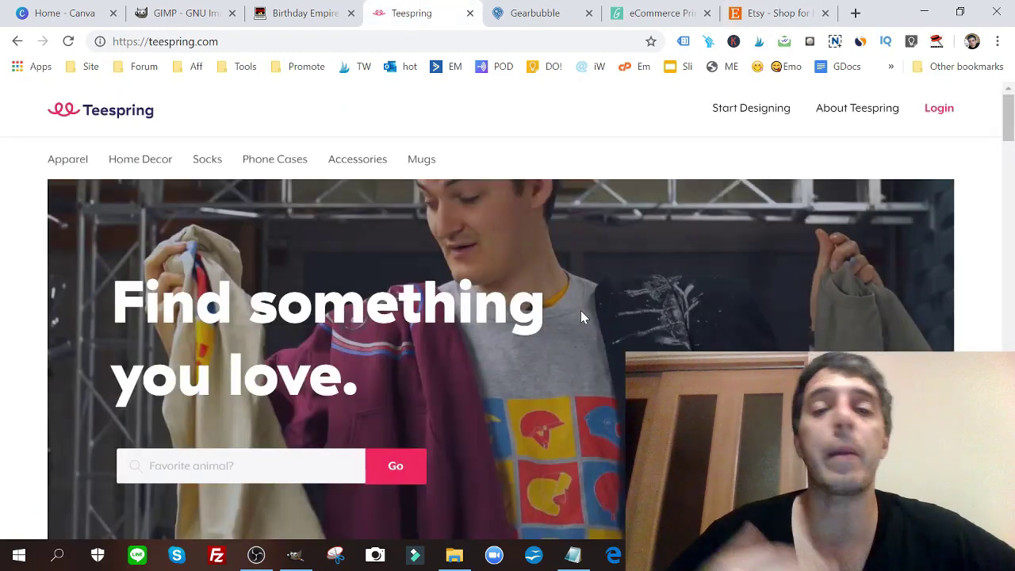
pyautogui.click(533, 13)
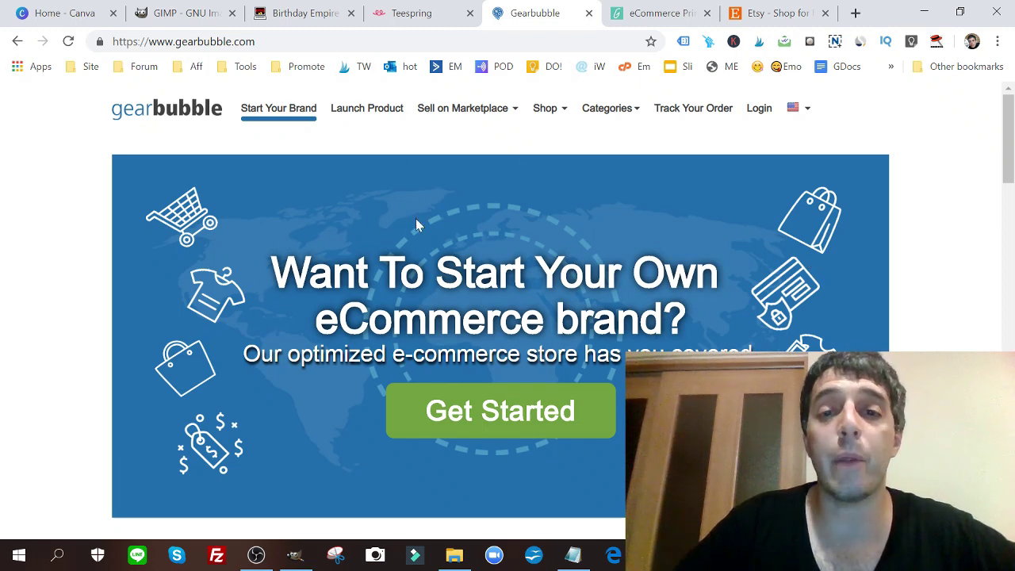
pyautogui.click(623, 10)
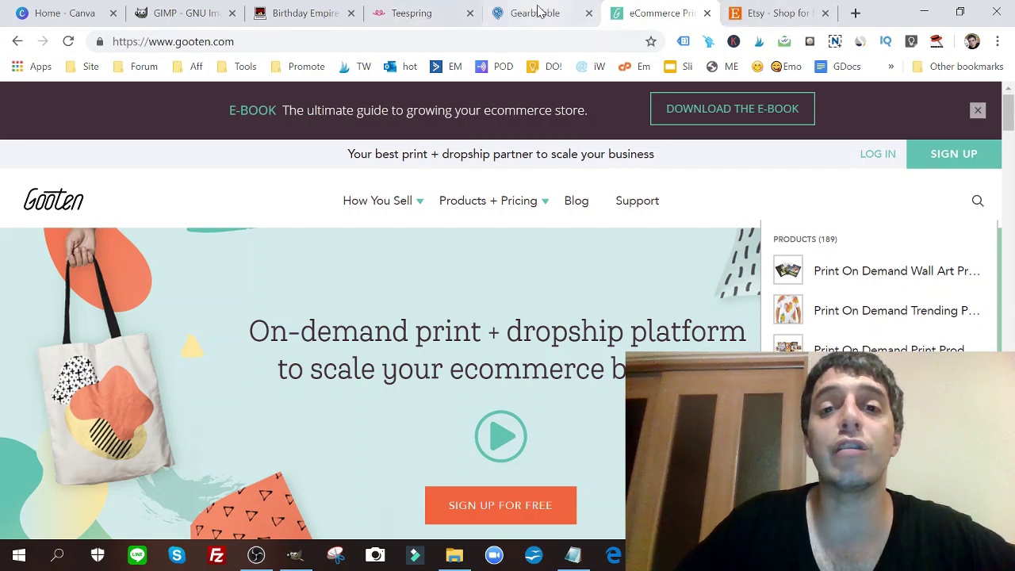
pyautogui.click(277, 9)
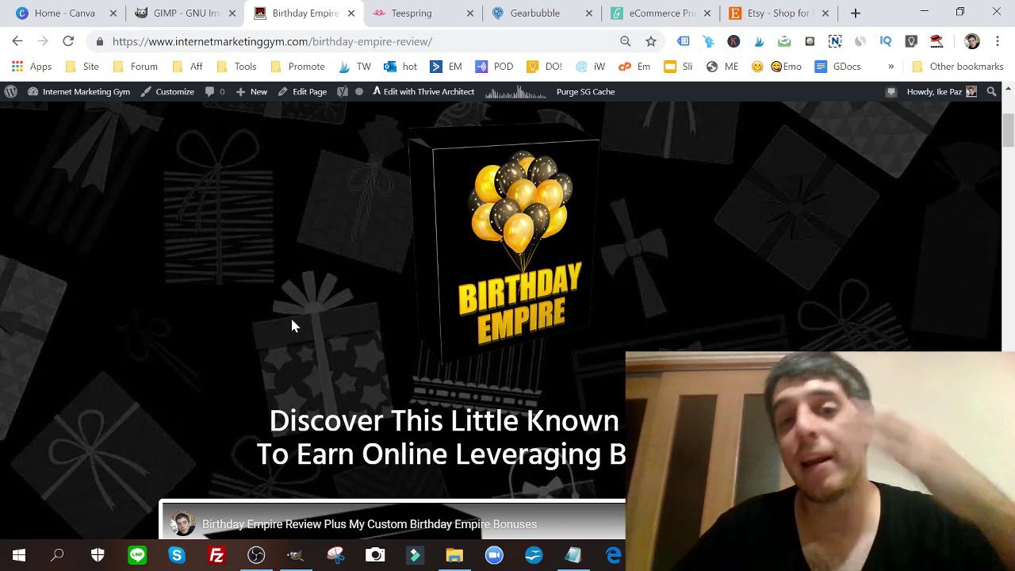
# - Go back to the Canva home page and start a design with custom dimensions
pyautogui.click(43, 11)
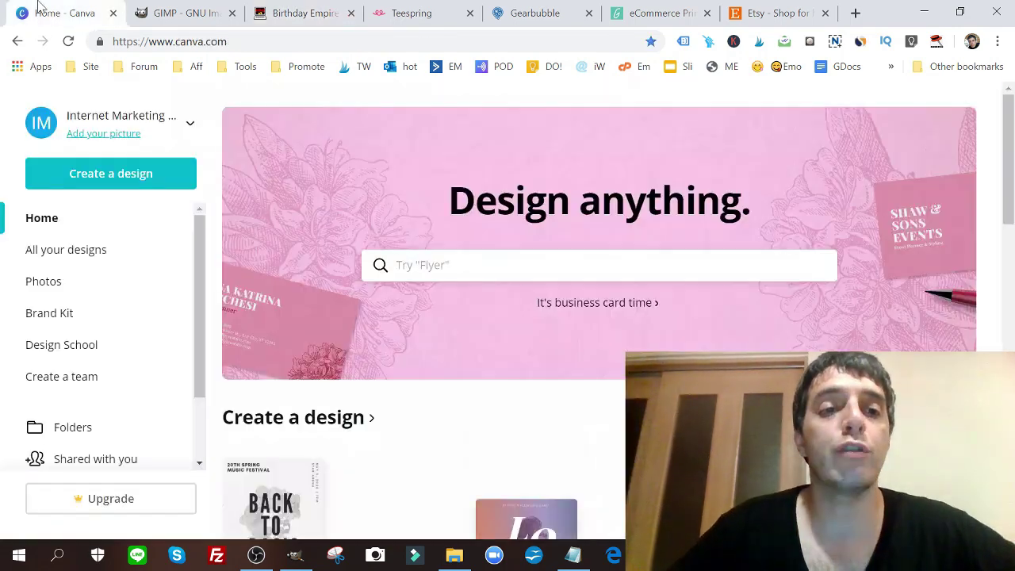
pyautogui.scroll(-1, 1011, 168)
pyautogui.scroll(1, 1011, 163)
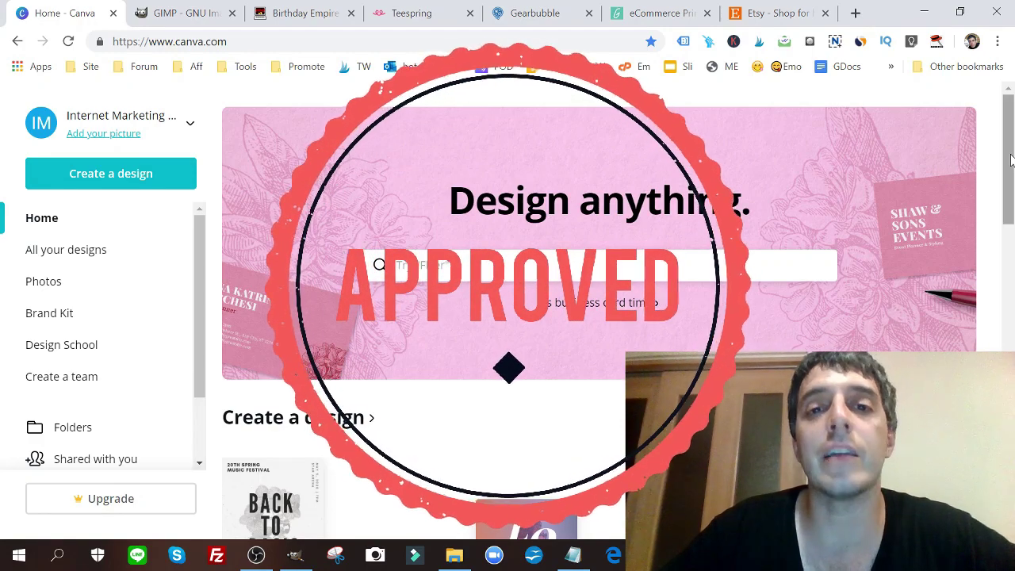
pyautogui.moveTo(1010, 161); pyautogui.dragTo(1010, 215)
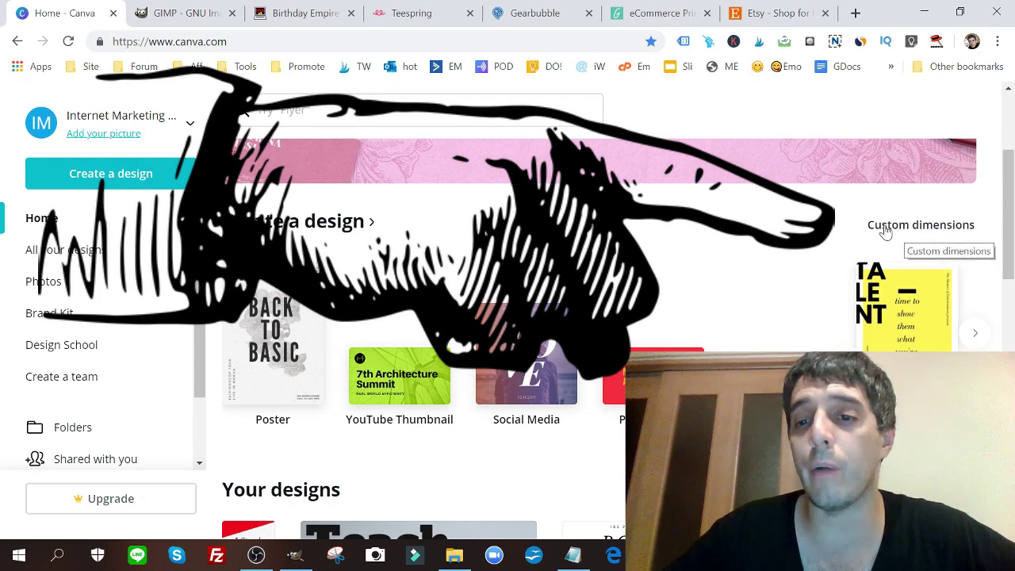
pyautogui.click(925, 226)
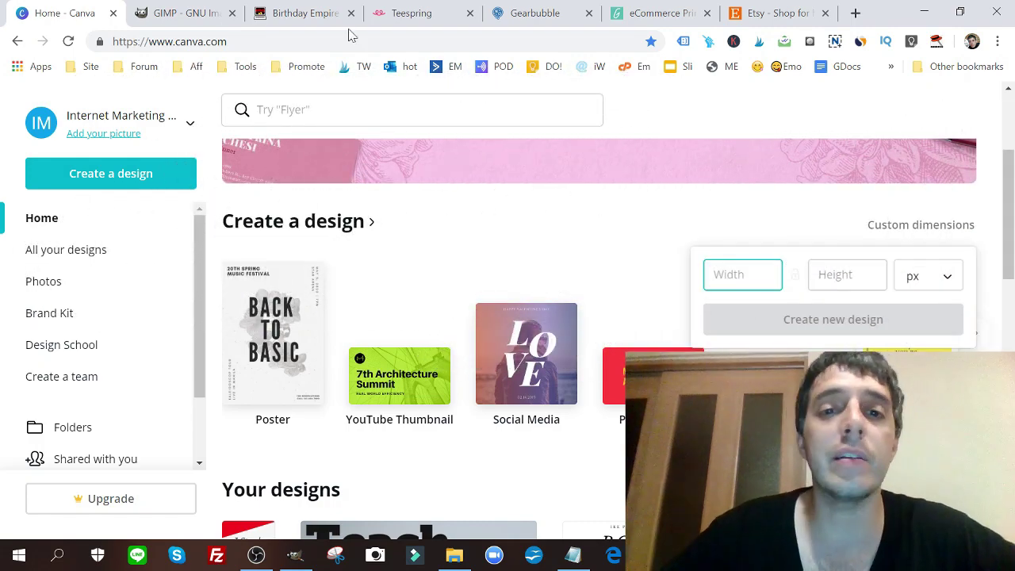
# - Create a new blank Canva design sized 2000 × 3000 px
pyautogui.click(414, 11)
pyautogui.click(543, 9)
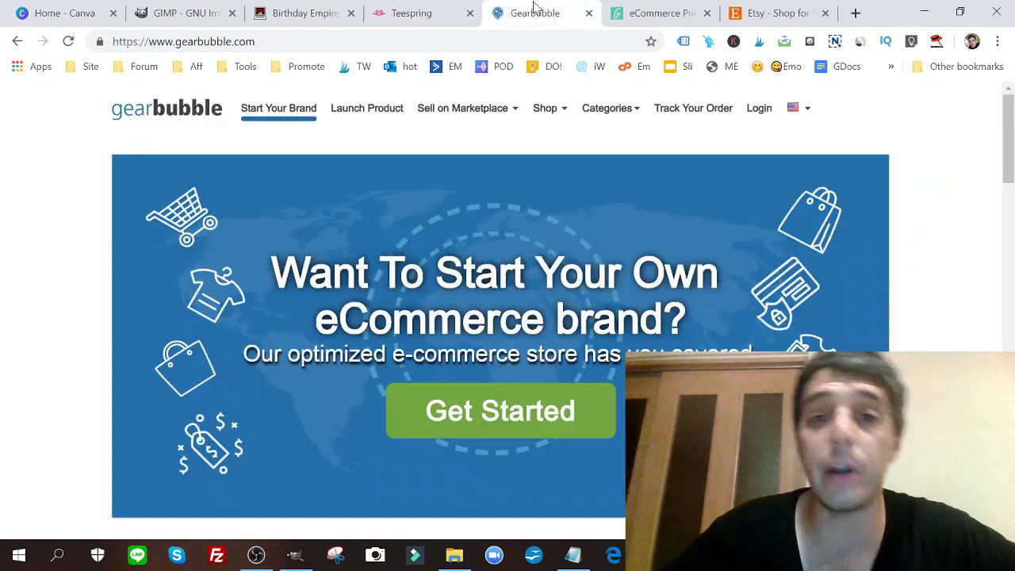
pyautogui.click(24, 9)
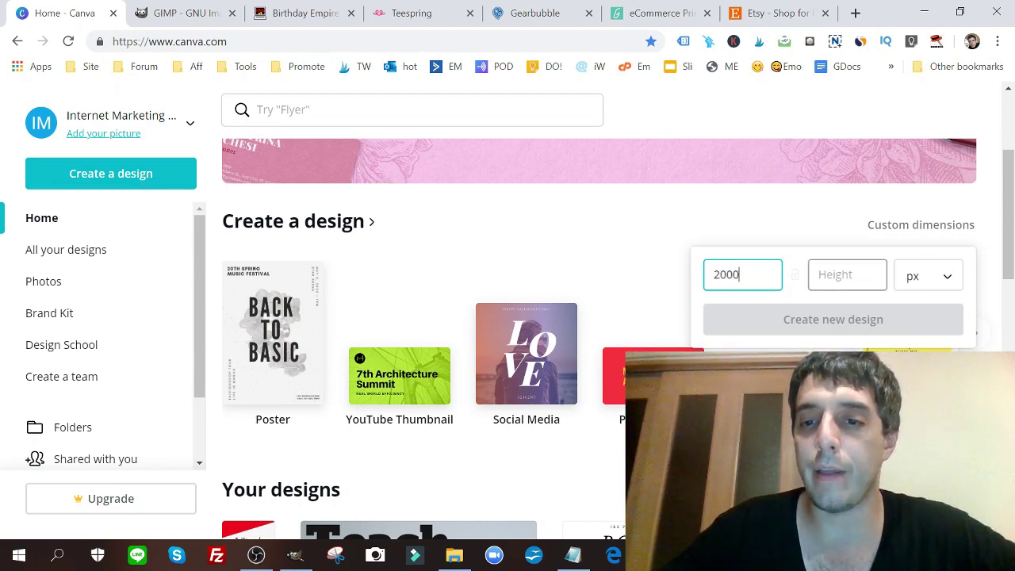
pyautogui.write('3000')
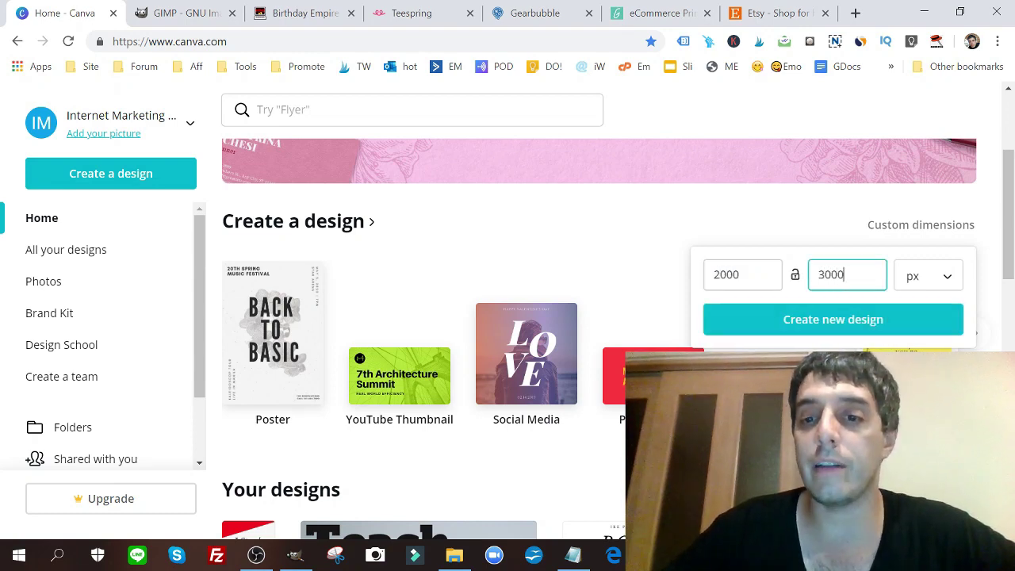
pyautogui.click(825, 317)
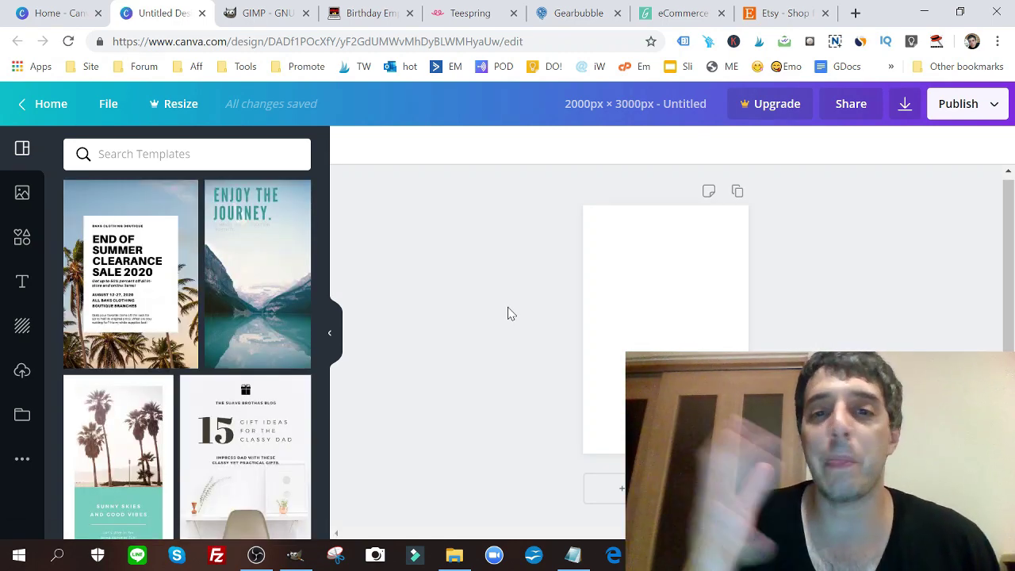
# - Browse Uploads to locate the broken heart and mobster silhouette images
pyautogui.click(21, 371)
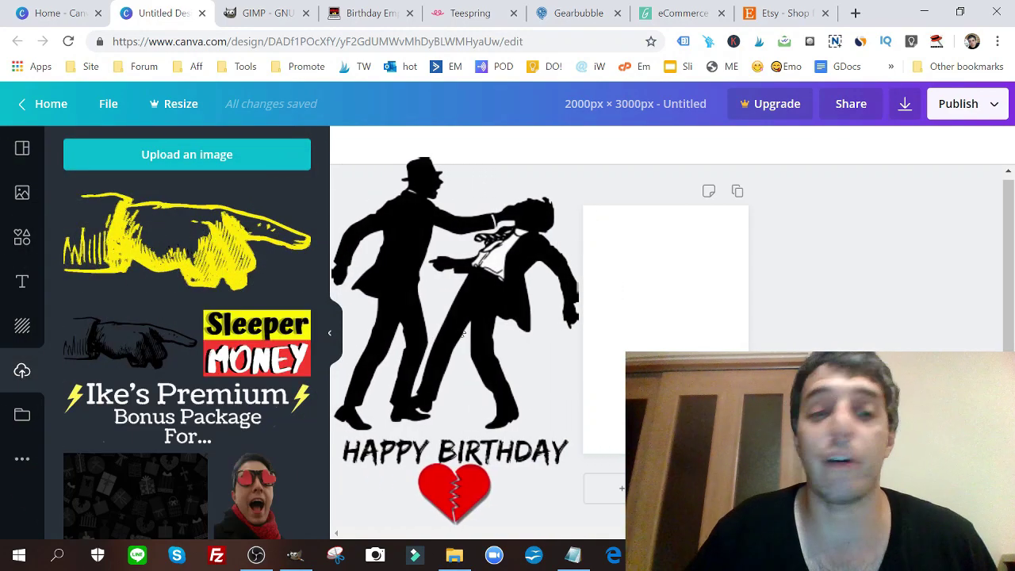
pyautogui.scroll(-3, 187, 349)
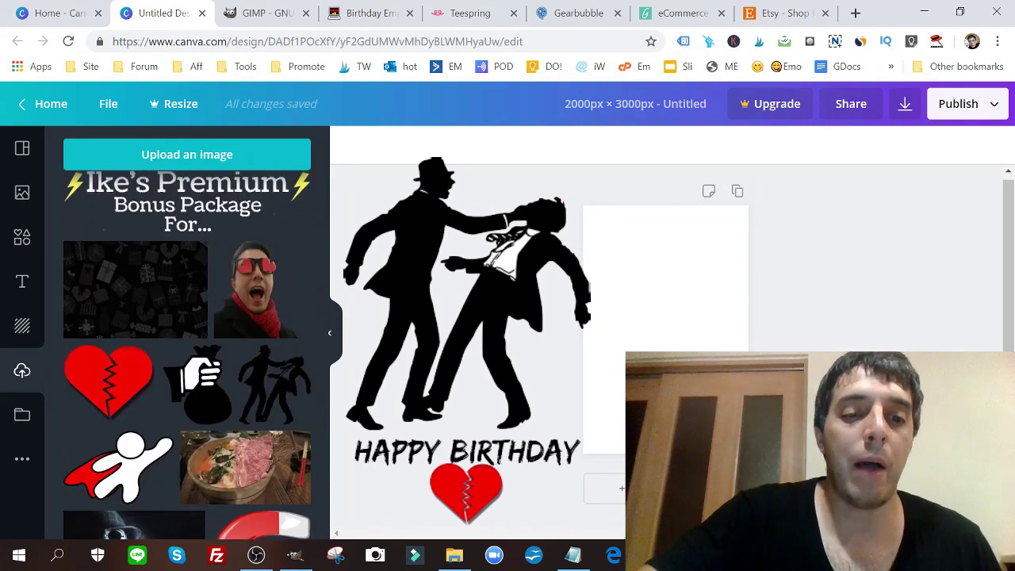
pyautogui.scroll(-1, 188, 349)
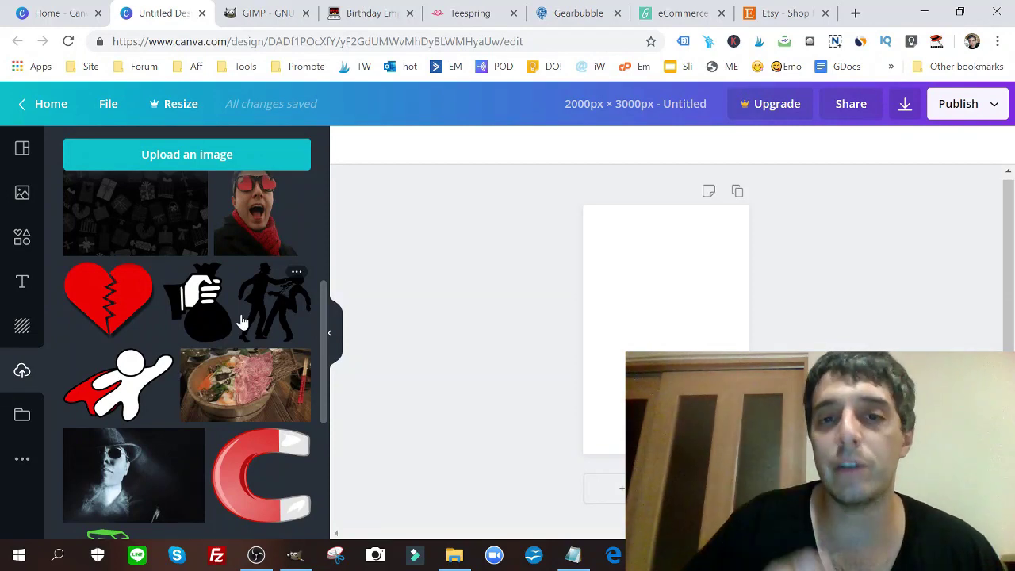
# - Load pixabay.com in a new tab, then return to the blank Canva design
pyautogui.click(855, 13)
pyautogui.write('pixabay.com')
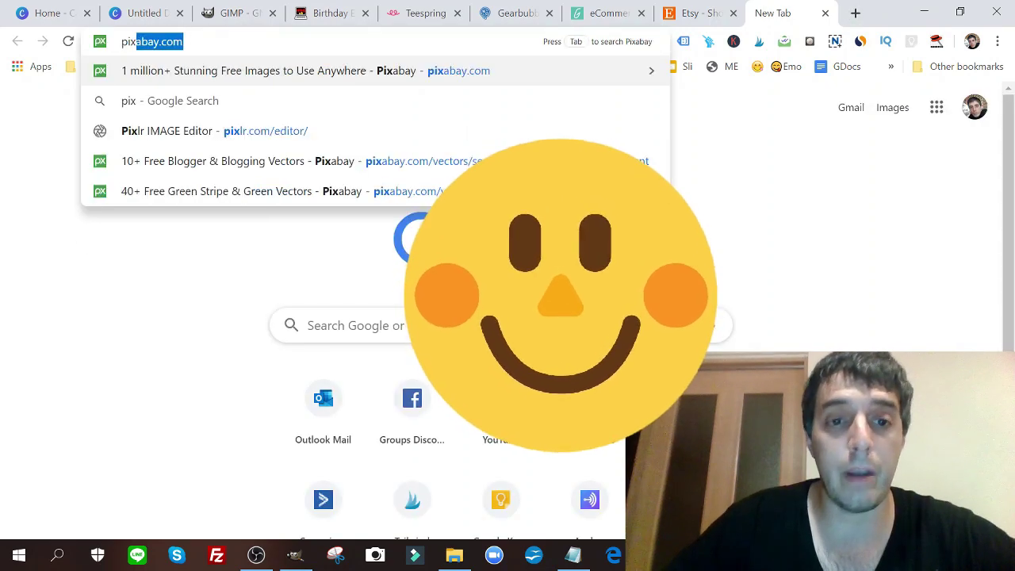
pyautogui.press('Return')
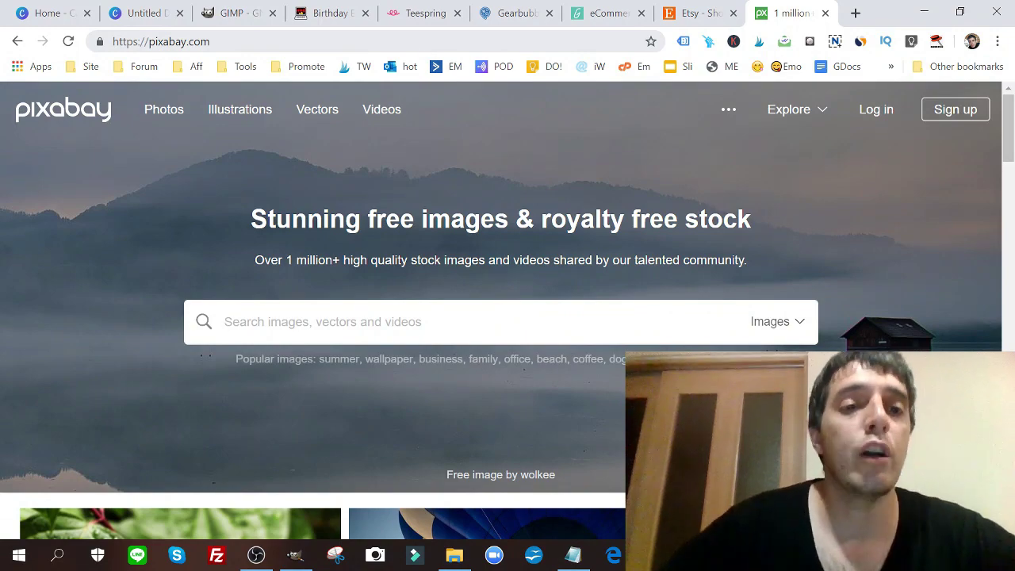
pyautogui.click(54, 11)
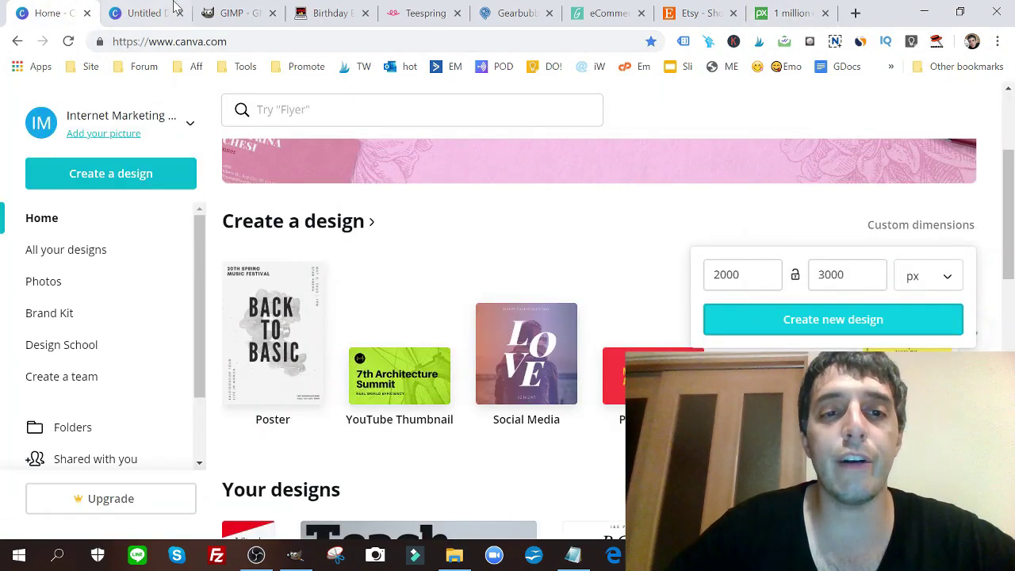
pyautogui.click(157, 8)
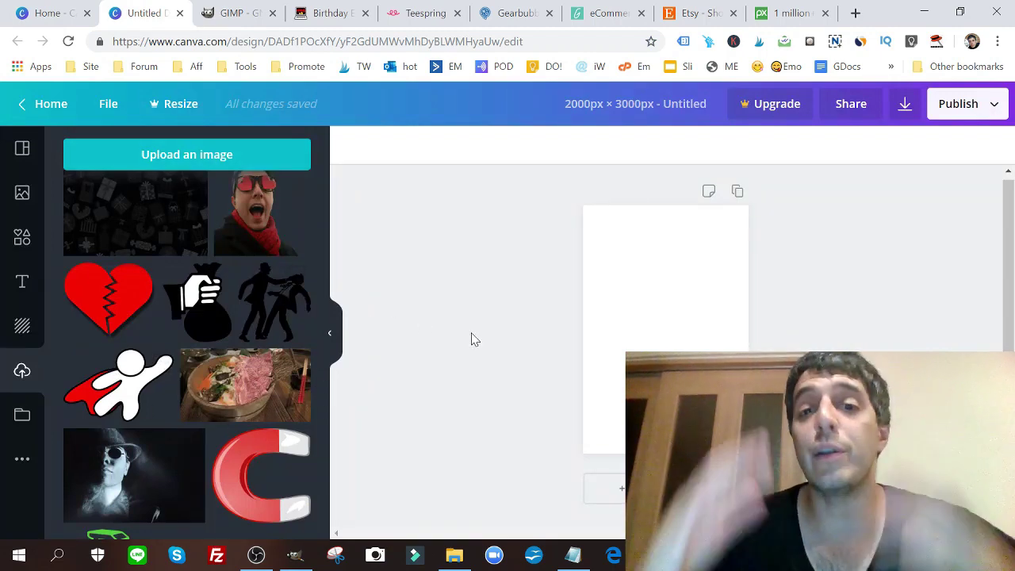
# - Add the mobster silhouette, move it to the top-left and enlarge it across the page width
pyautogui.click(278, 309)
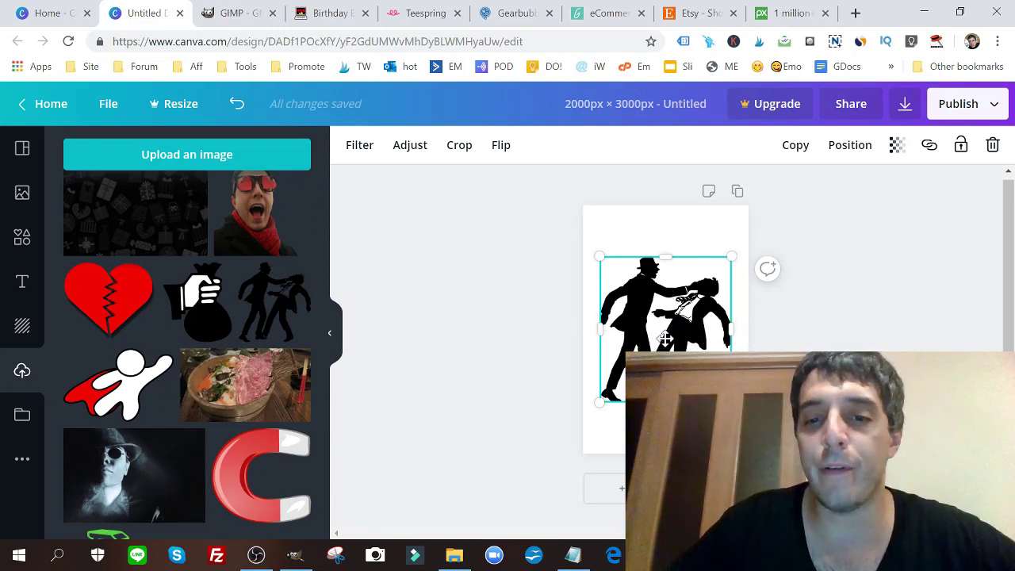
pyautogui.moveTo(688, 339); pyautogui.dragTo(671, 292)
pyautogui.moveTo(714, 350); pyautogui.dragTo(748, 387)
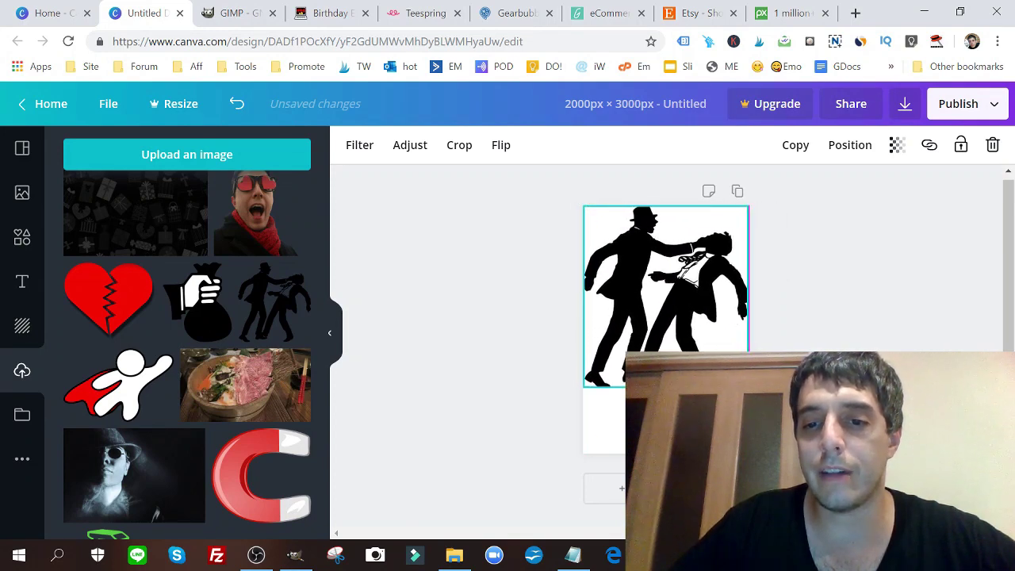
pyautogui.click(525, 303)
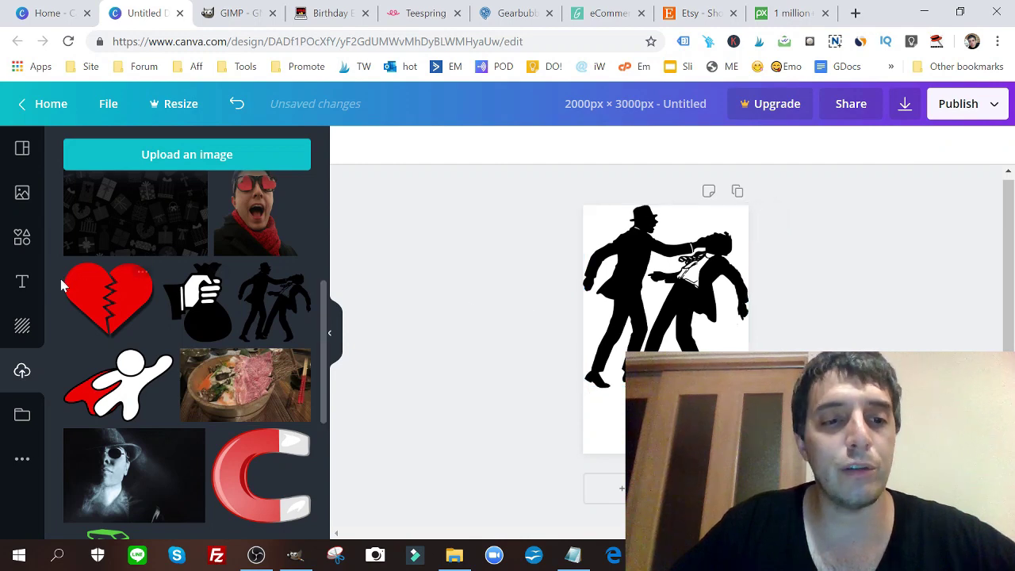
pyautogui.click(21, 284)
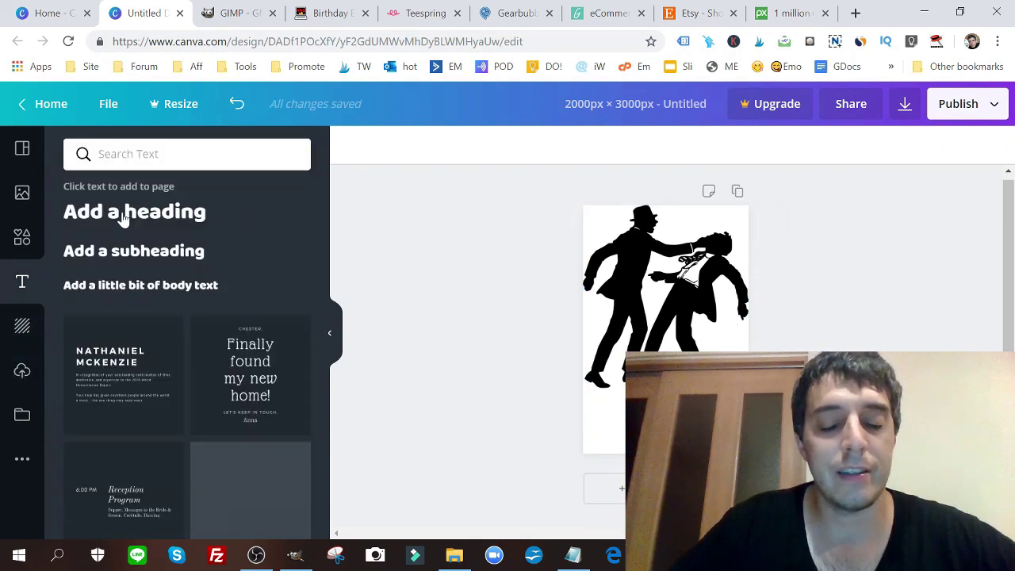
# - Add an Edo size-200 heading below the silhouette and start typing HAPPY BIRTHDAY
pyautogui.click(155, 213)
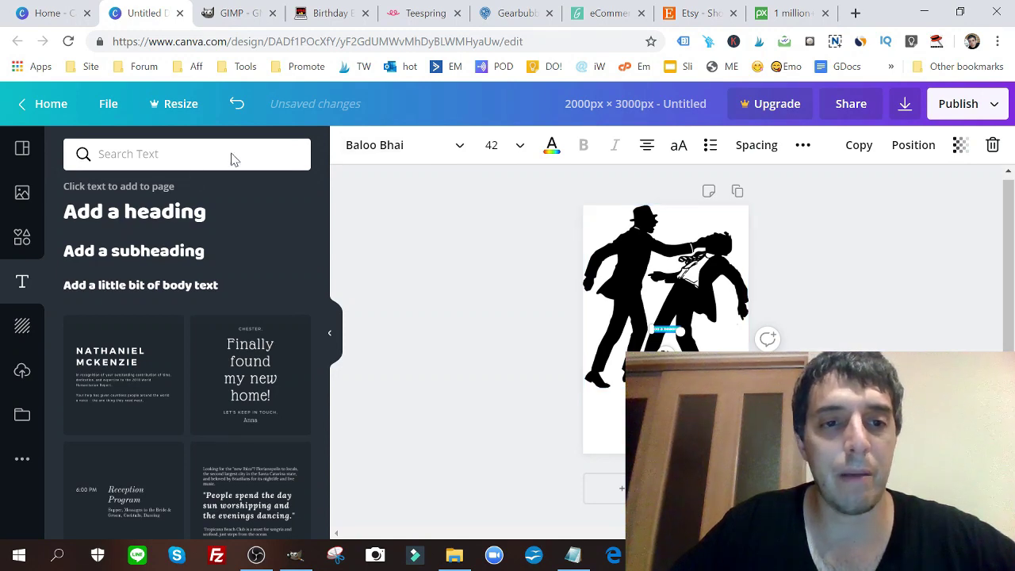
pyautogui.click(435, 149)
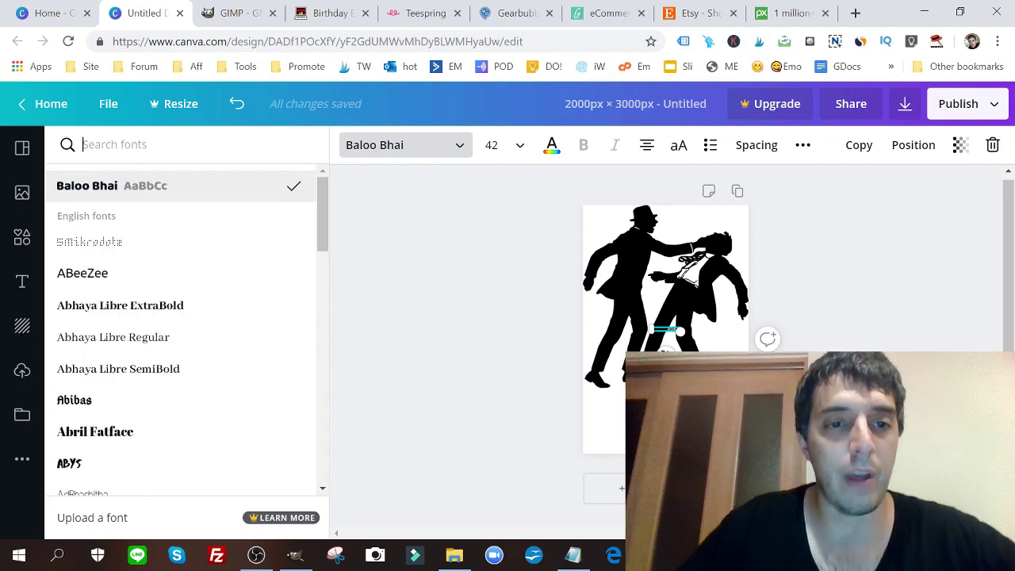
pyautogui.write('edo')
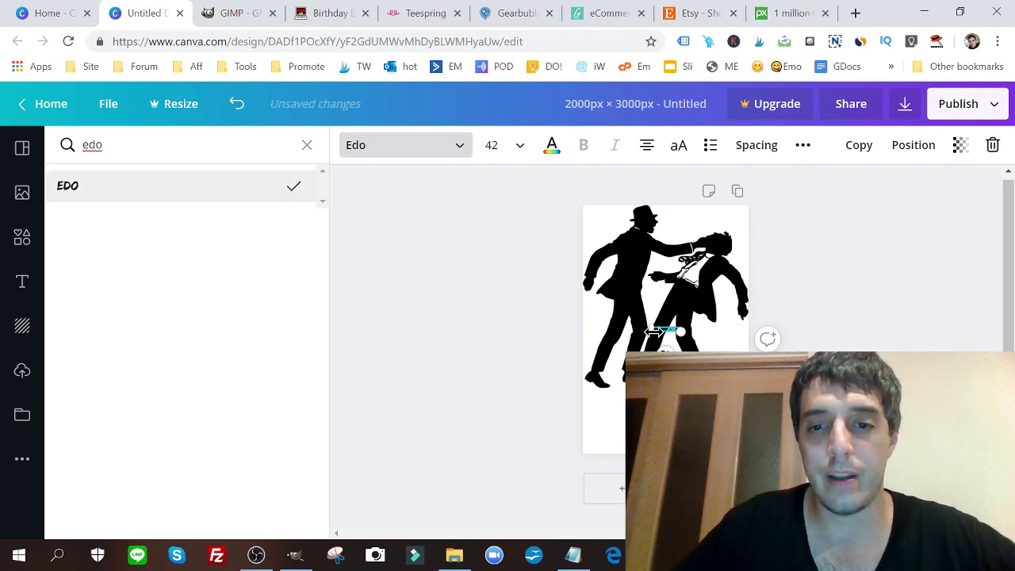
pyautogui.click(515, 146)
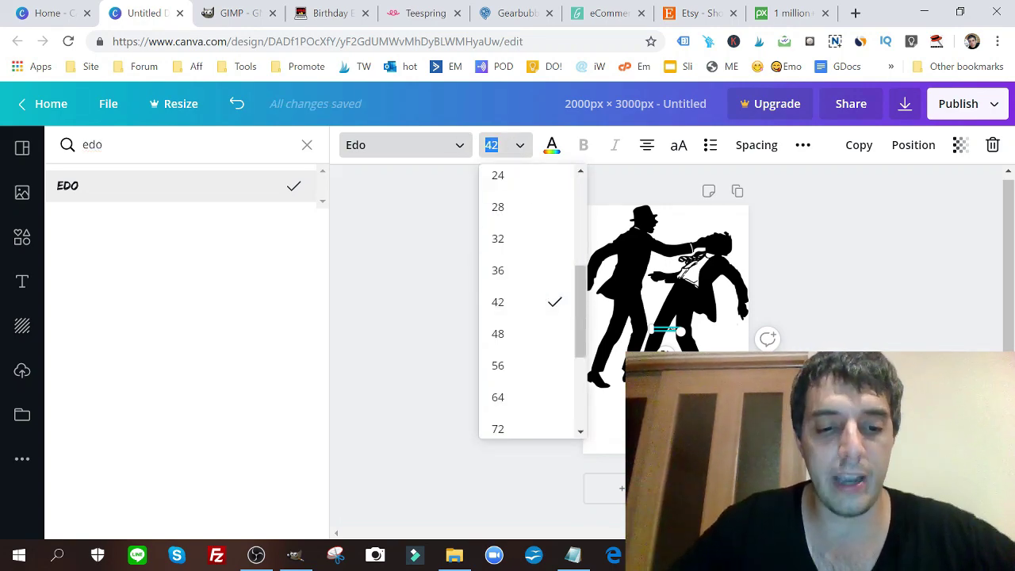
pyautogui.write('200')
pyautogui.press('Return')
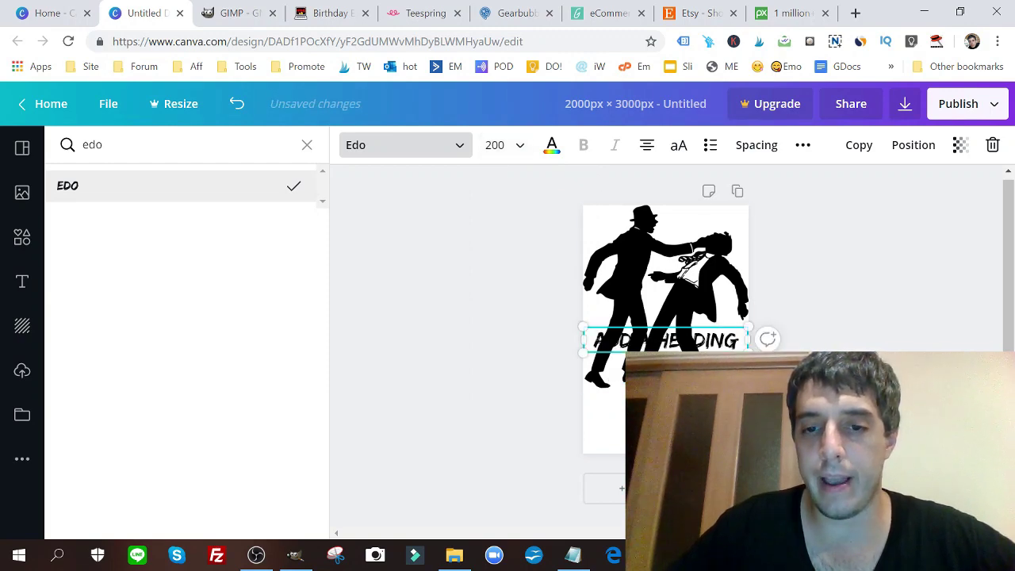
pyautogui.moveTo(671, 322); pyautogui.dragTo(671, 383)
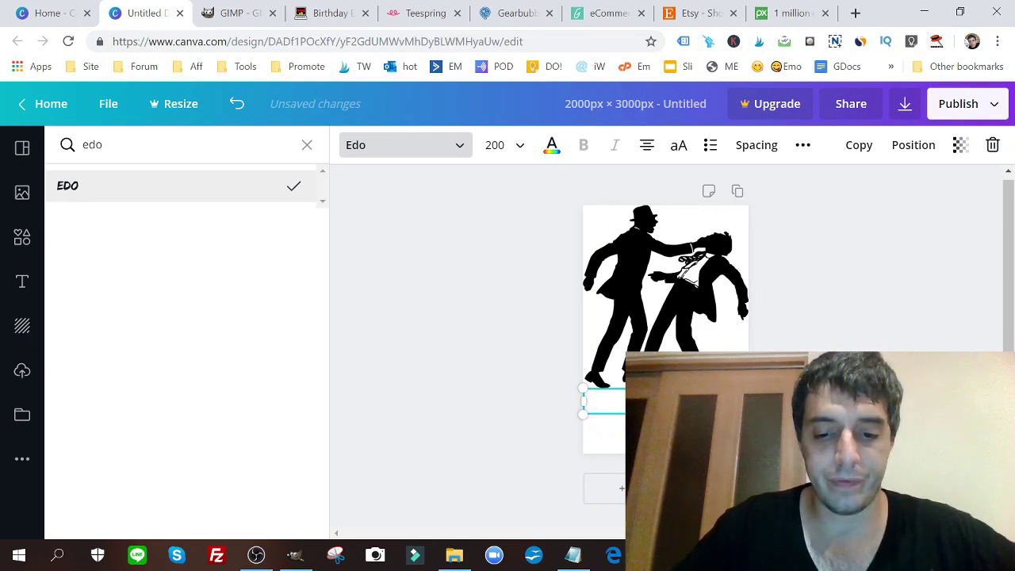
pyautogui.write('RTH')
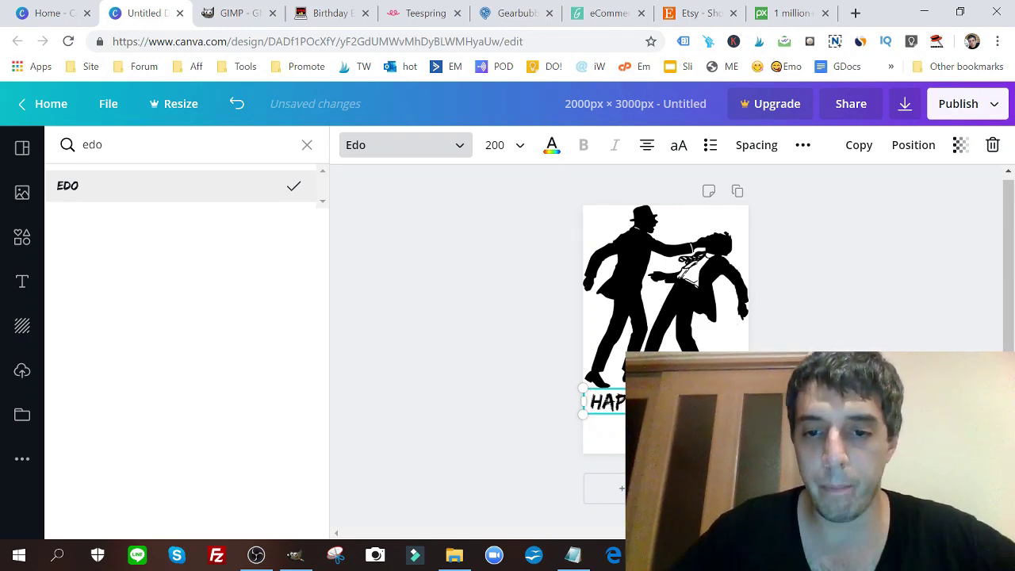
# - Finish the heading, then scroll through Uploads to find the red broken heart image
pyautogui.click(454, 379)
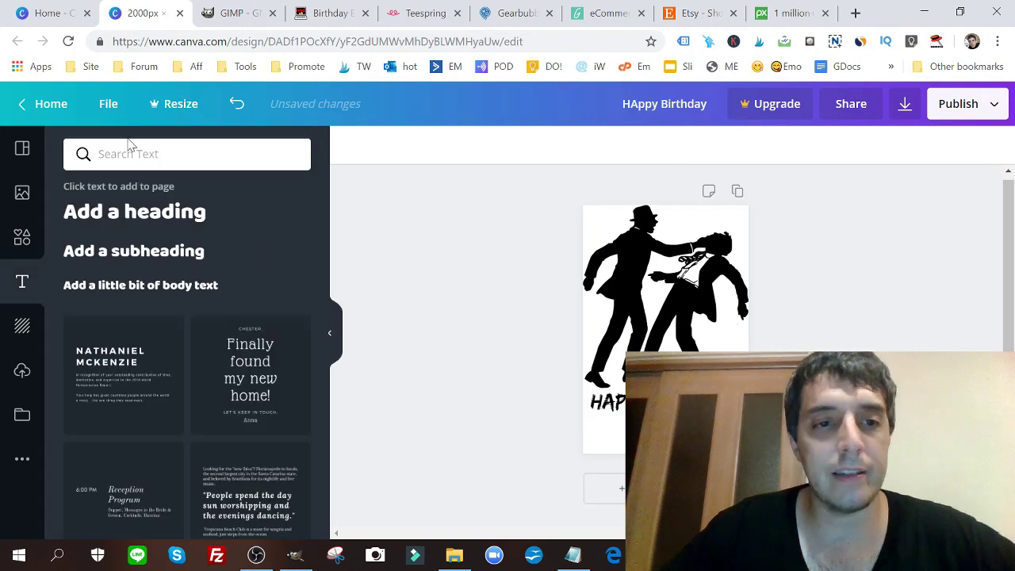
pyautogui.click(22, 372)
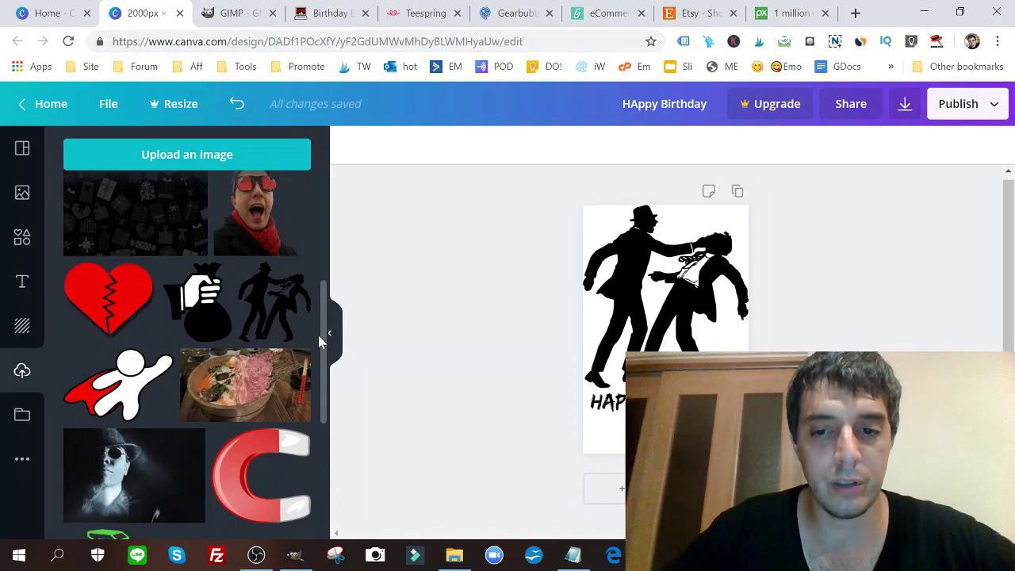
pyautogui.scroll(-5, 321, 397)
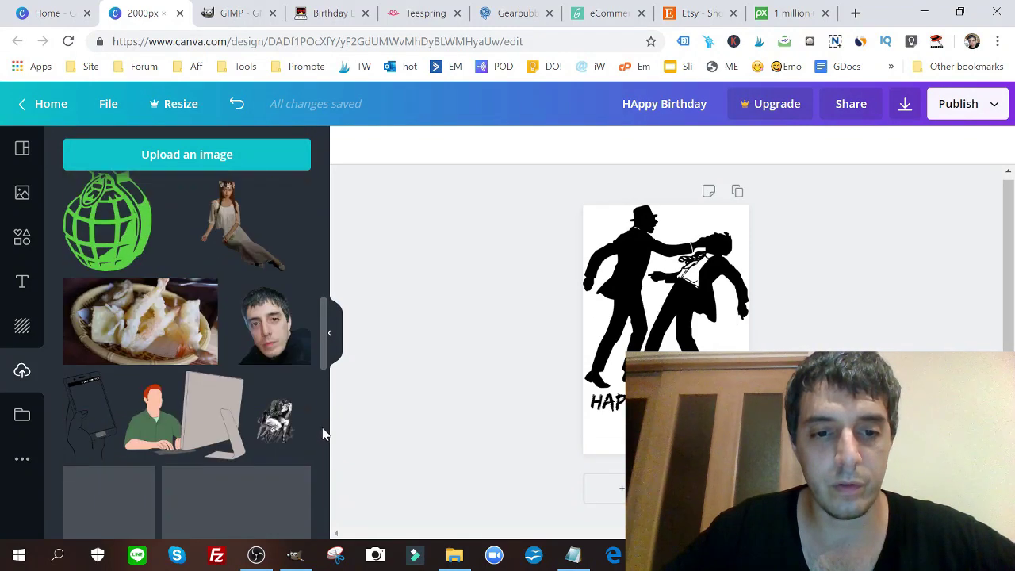
pyautogui.scroll(-3, 323, 435)
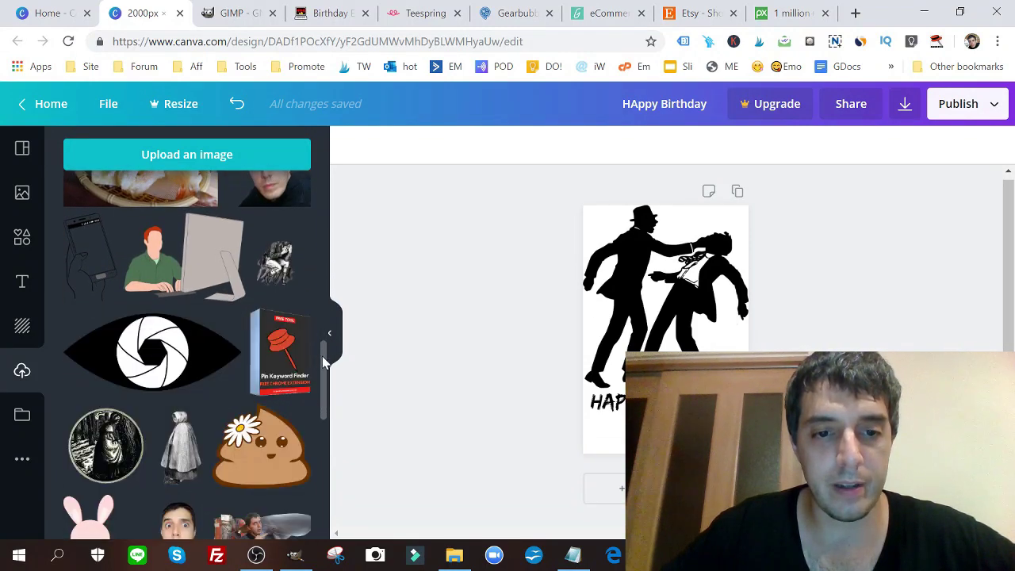
pyautogui.scroll(-7, 322, 397)
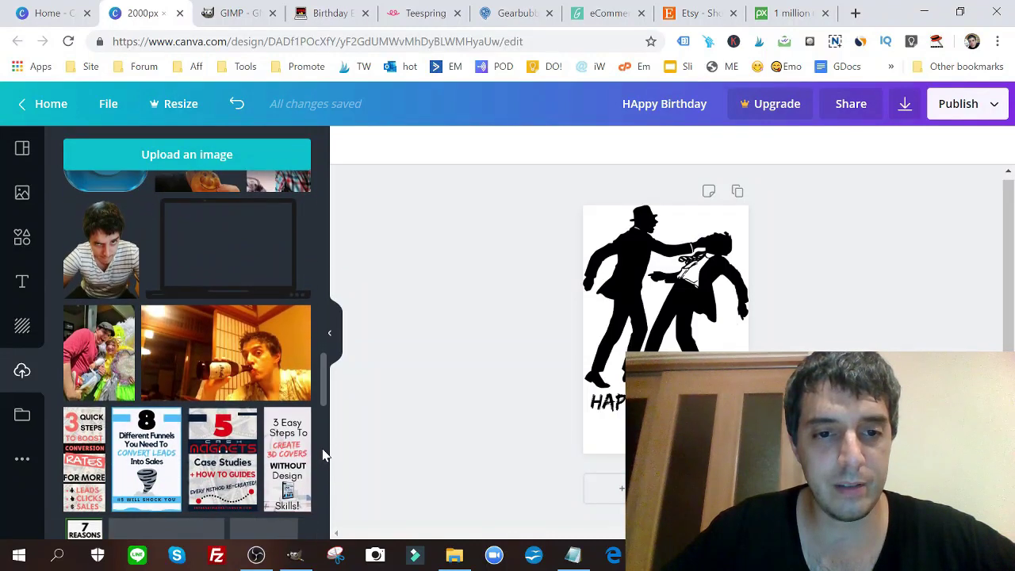
pyautogui.scroll(-5, 321, 468)
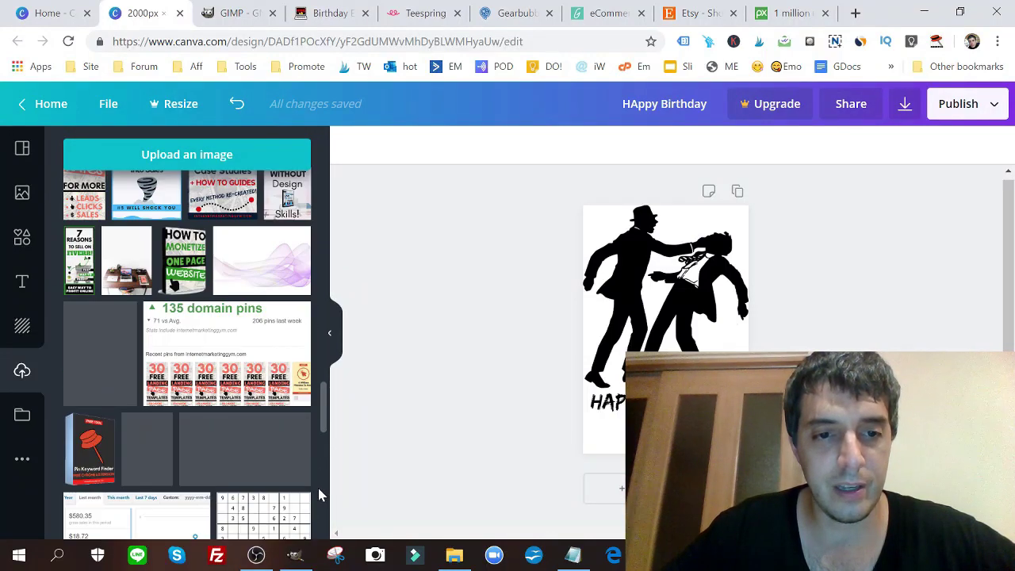
pyautogui.scroll(10, 302, 342)
pyautogui.scroll(-1, 297, 322)
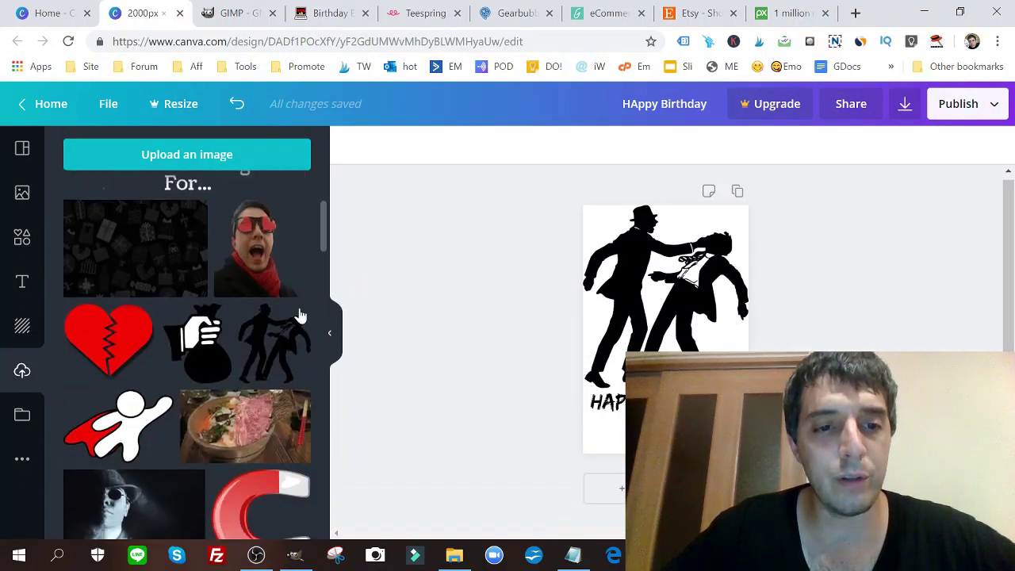
# - Insert the red broken heart from Uploads and drag it below the HAPPY BIRTHDAY heading
pyautogui.click(79, 356)
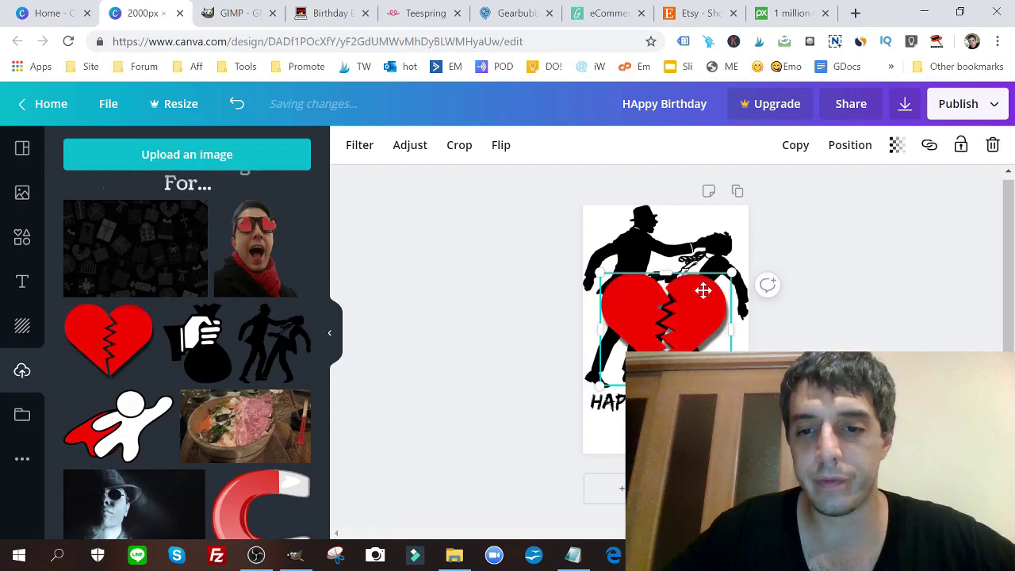
pyautogui.moveTo(708, 336); pyautogui.dragTo(678, 385)
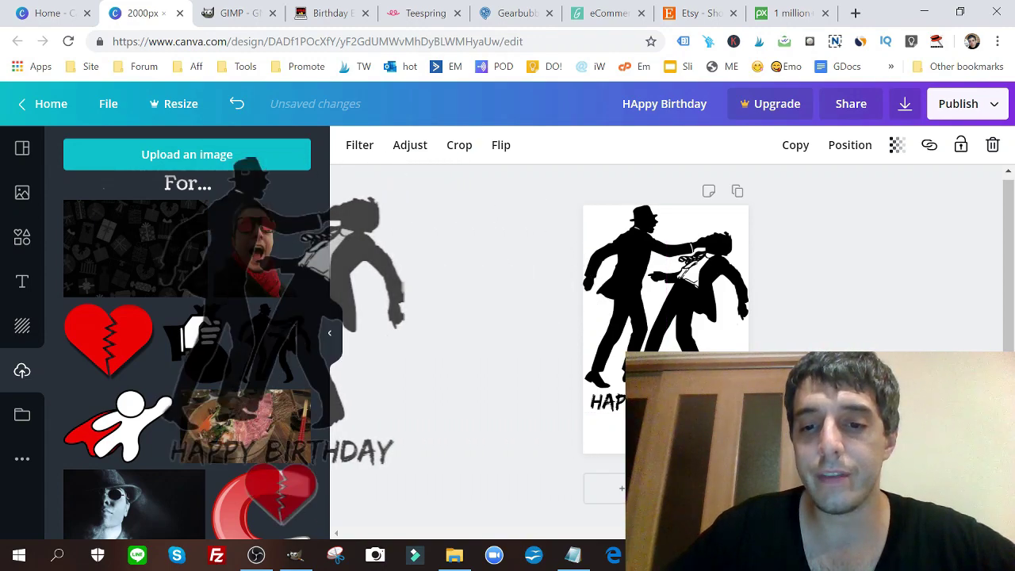
pyautogui.click(514, 416)
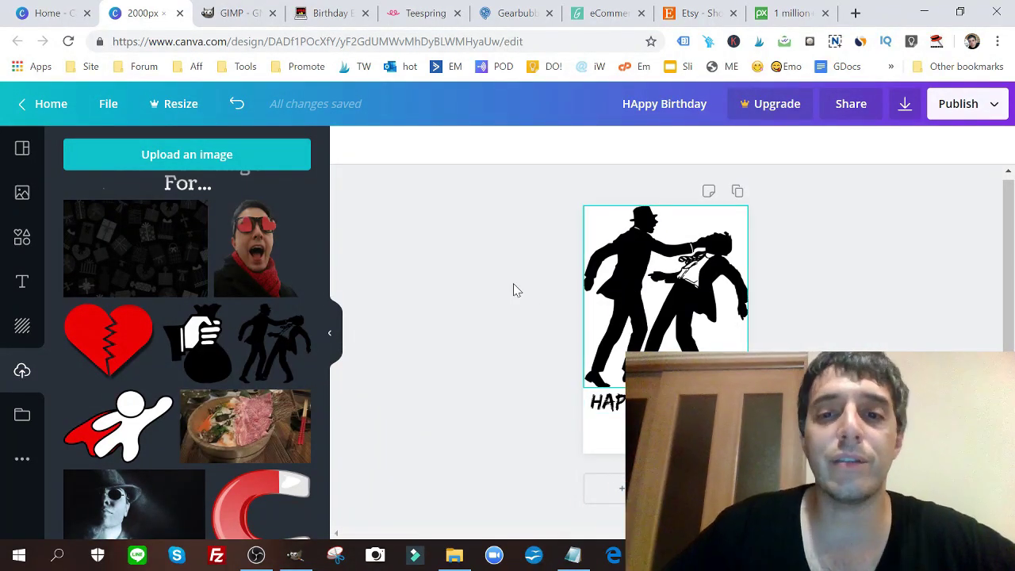
# - Download the Canva design as a PNG and close the Try Canva Pro popup
pyautogui.click(960, 118)
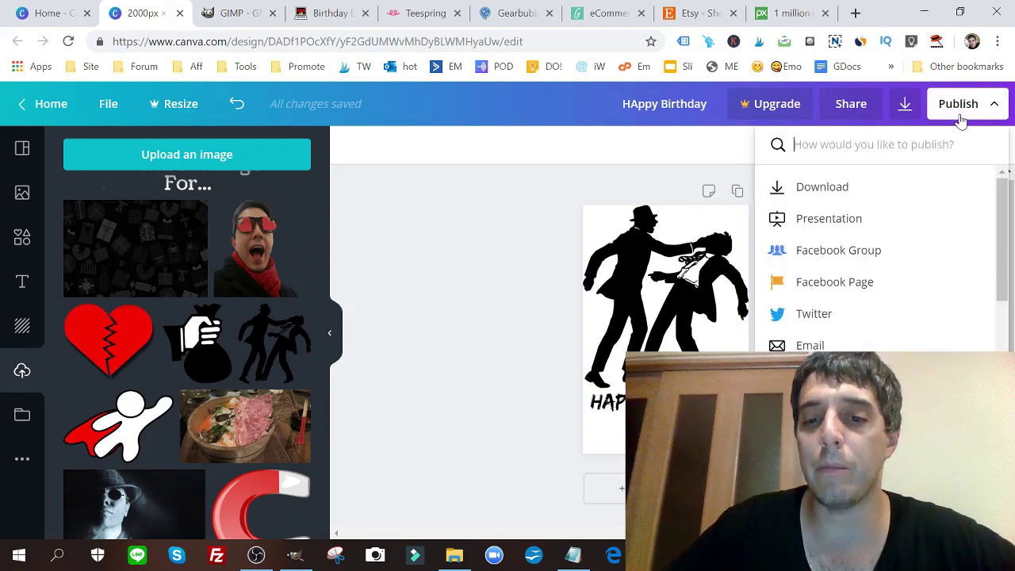
pyautogui.click(823, 188)
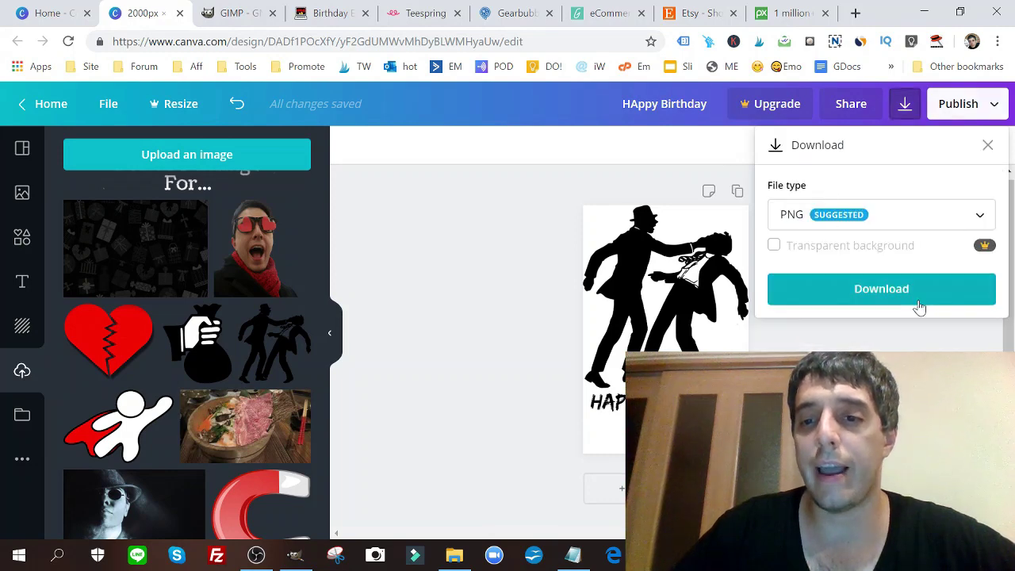
pyautogui.click(918, 305)
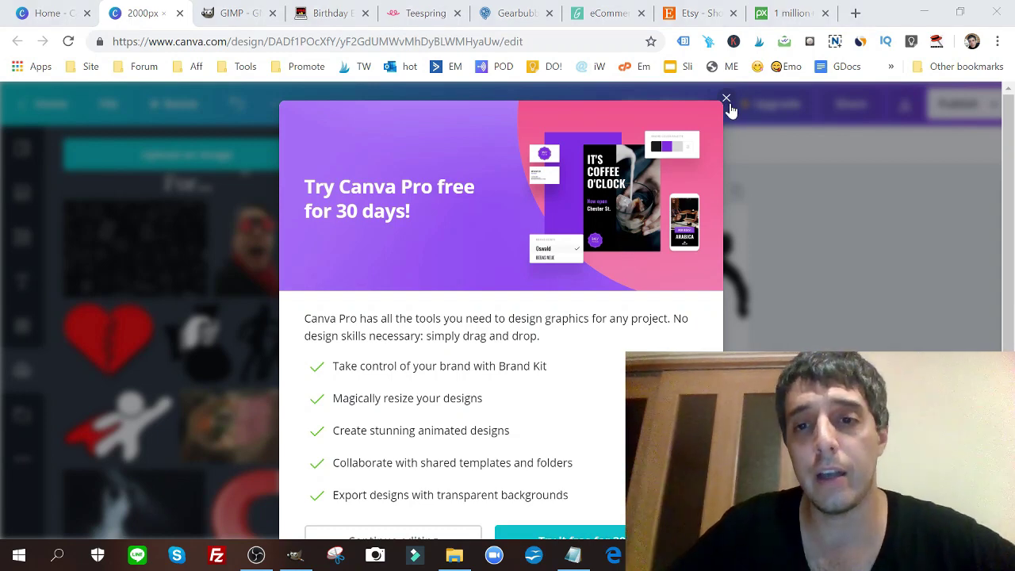
pyautogui.click(847, 238)
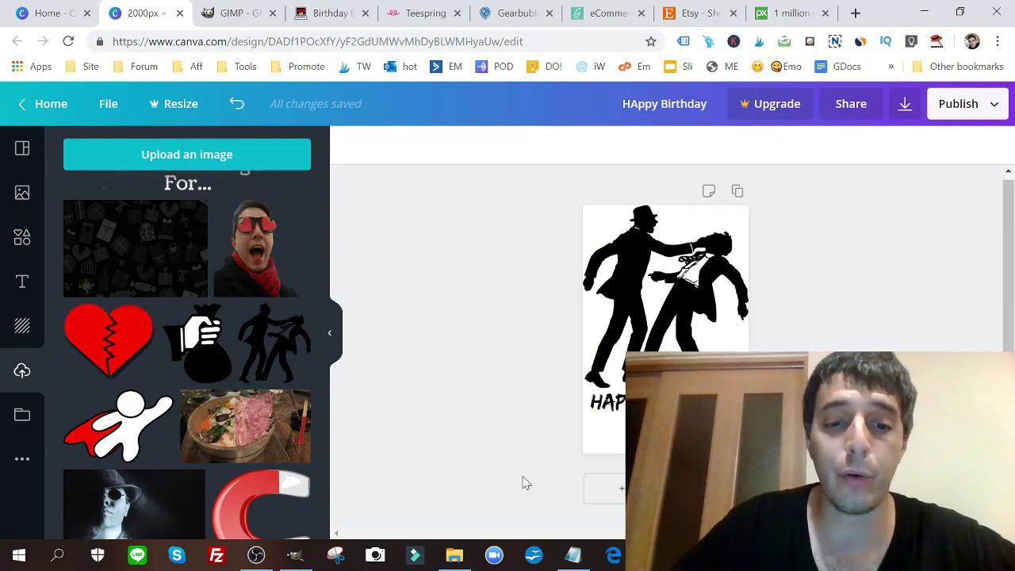
pyautogui.click(308, 554)
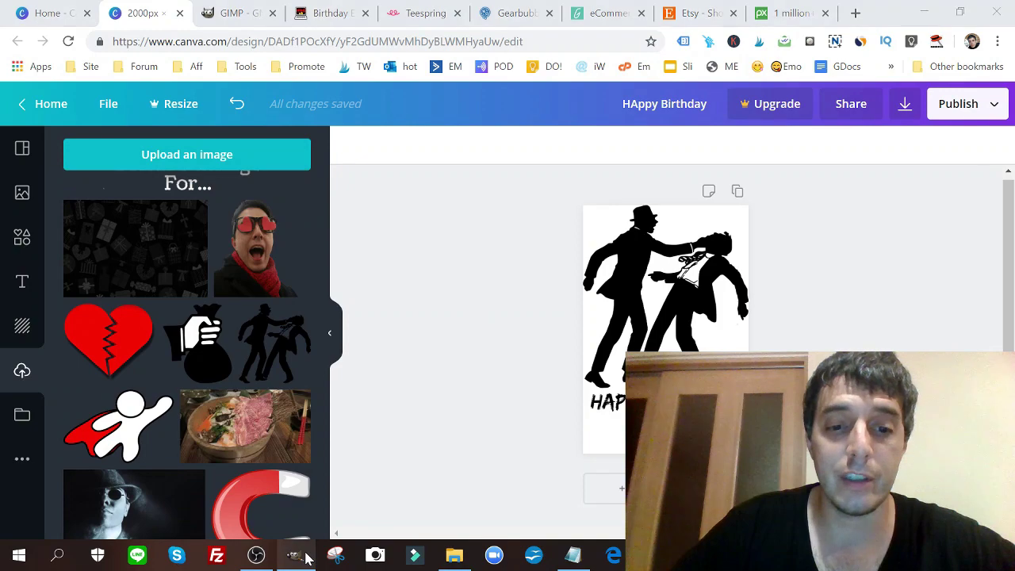
# - Check the GIMP website tab, then minimize Chrome to show the exported image in Photos
pyautogui.click(920, 10)
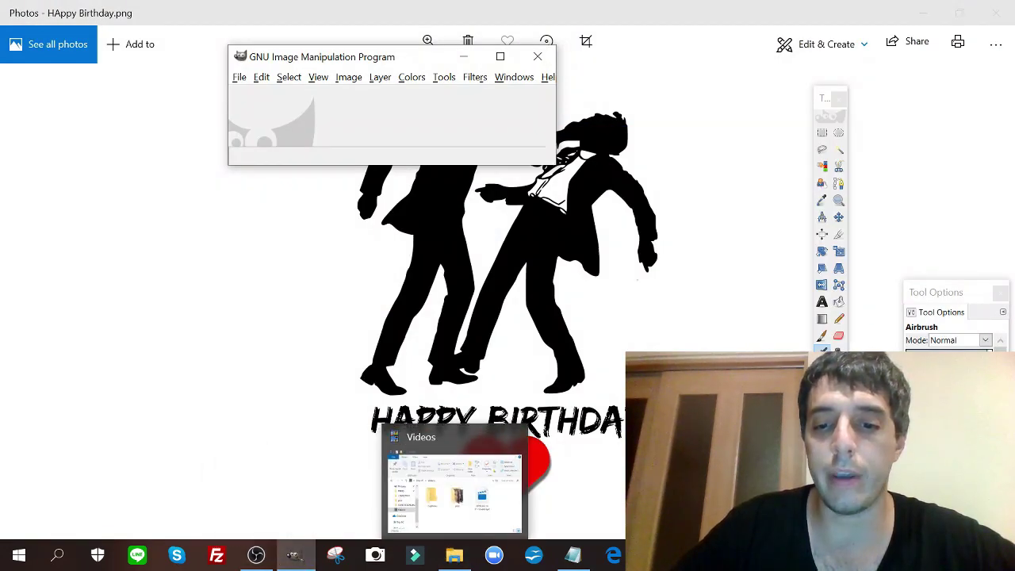
pyautogui.click(512, 484)
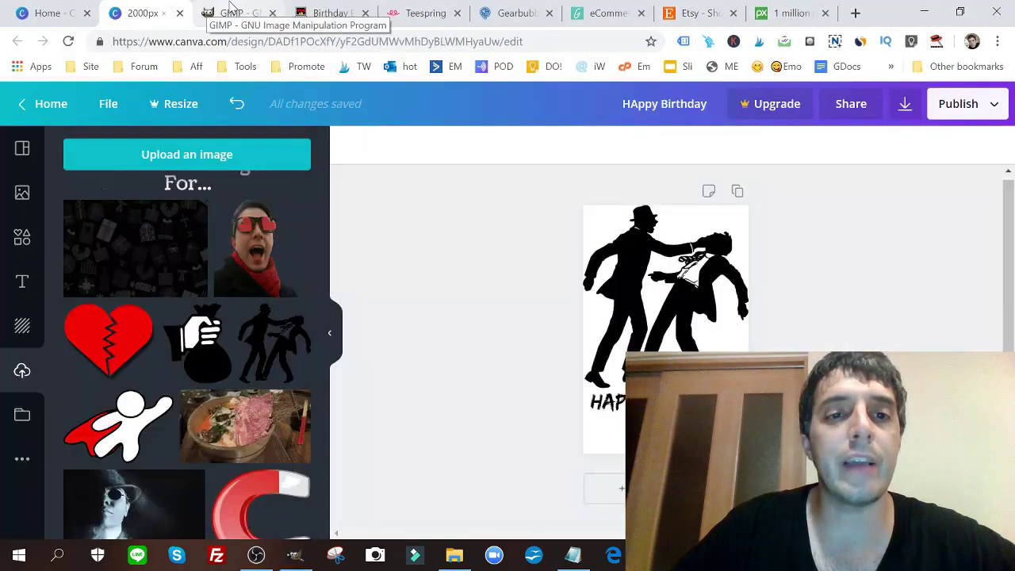
pyautogui.click(230, 7)
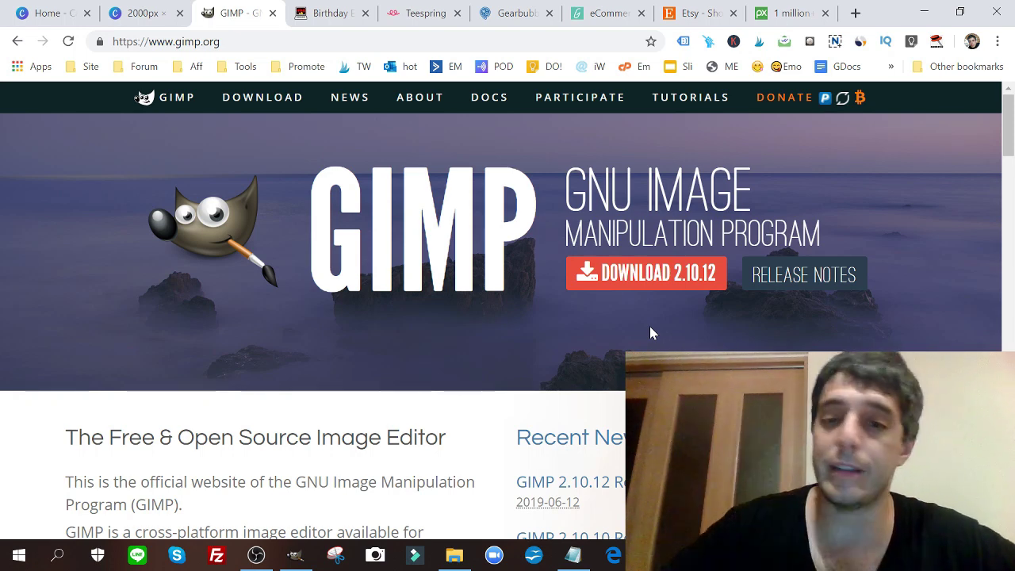
pyautogui.click(293, 556)
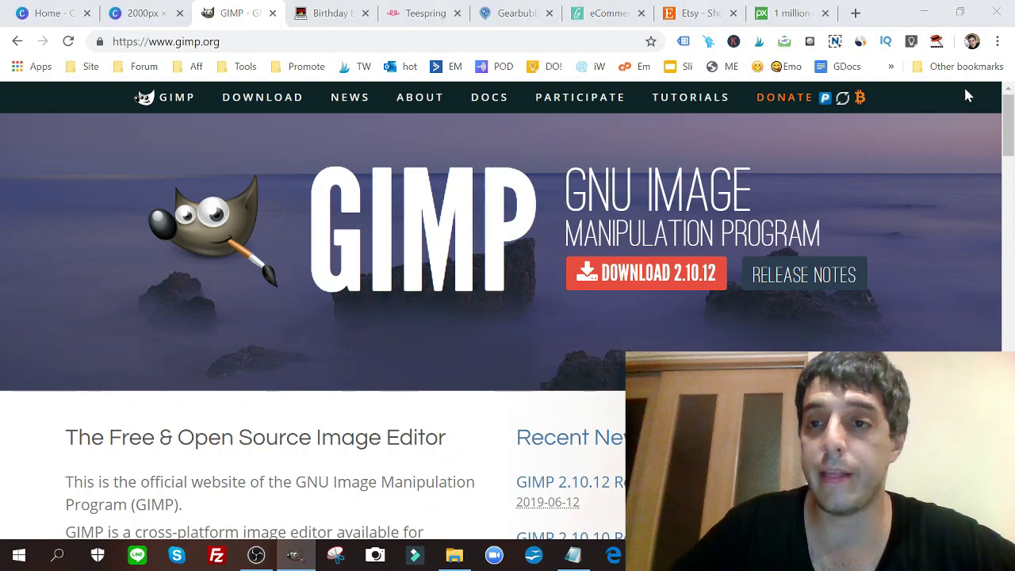
pyautogui.click(924, 19)
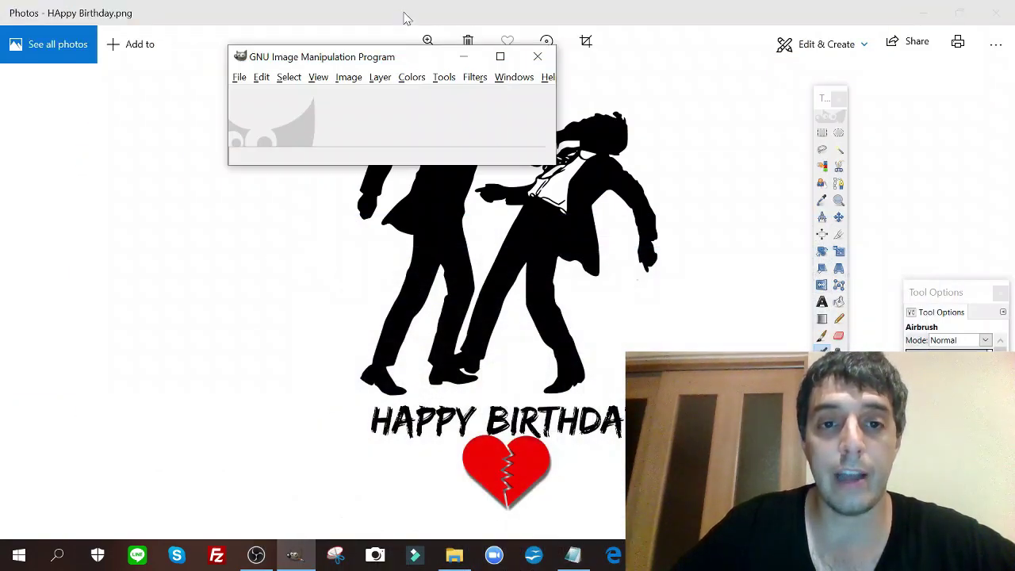
# - Open HAppy Birthday.png from the Downloads folder in GIMP by dragging it in from File Explorer
pyautogui.moveTo(405, 58); pyautogui.dragTo(339, 142)
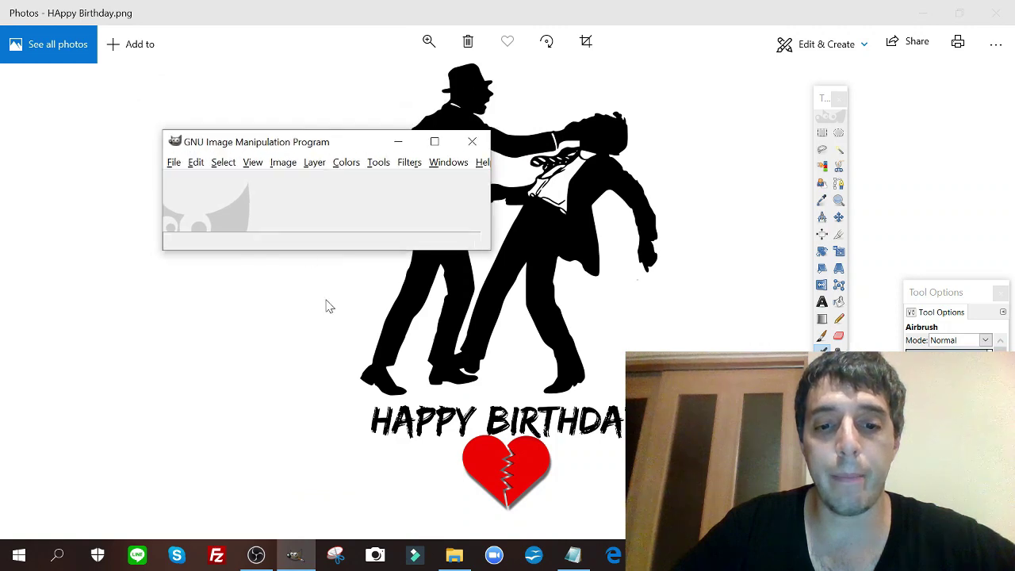
pyautogui.click(454, 555)
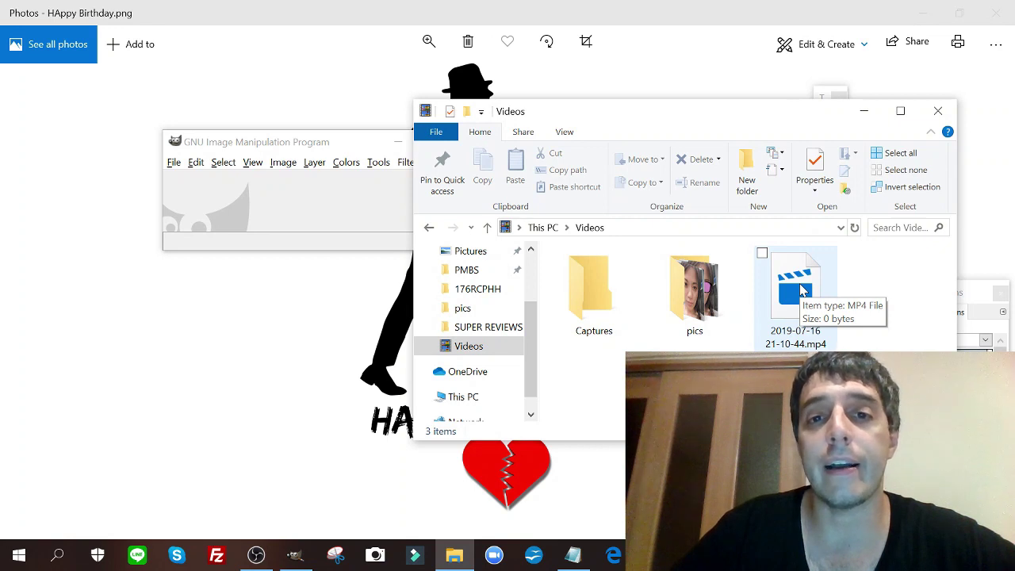
pyautogui.moveTo(801, 291); pyautogui.dragTo(552, 299)
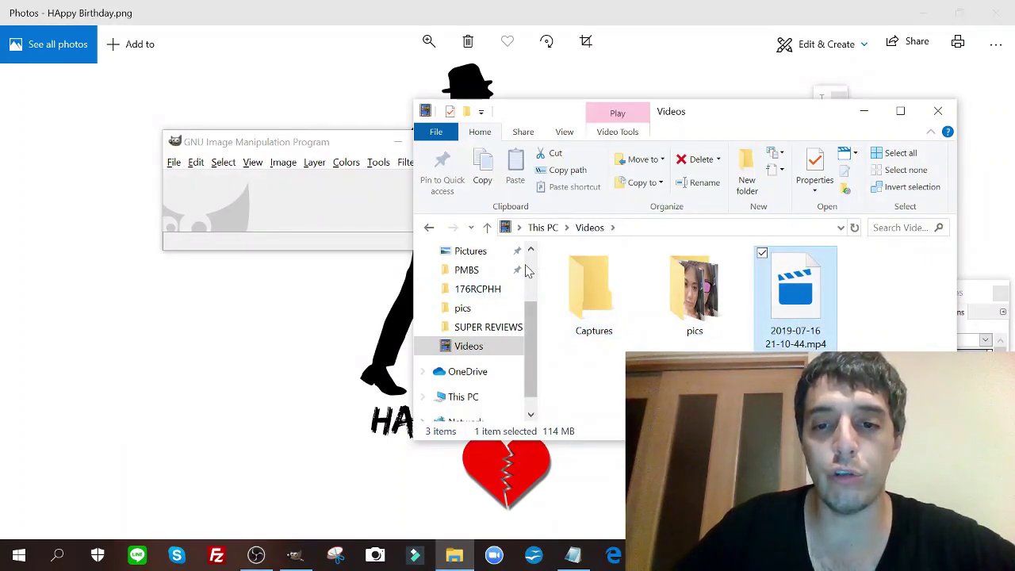
pyautogui.scroll(2, 500, 291)
pyautogui.click(477, 302)
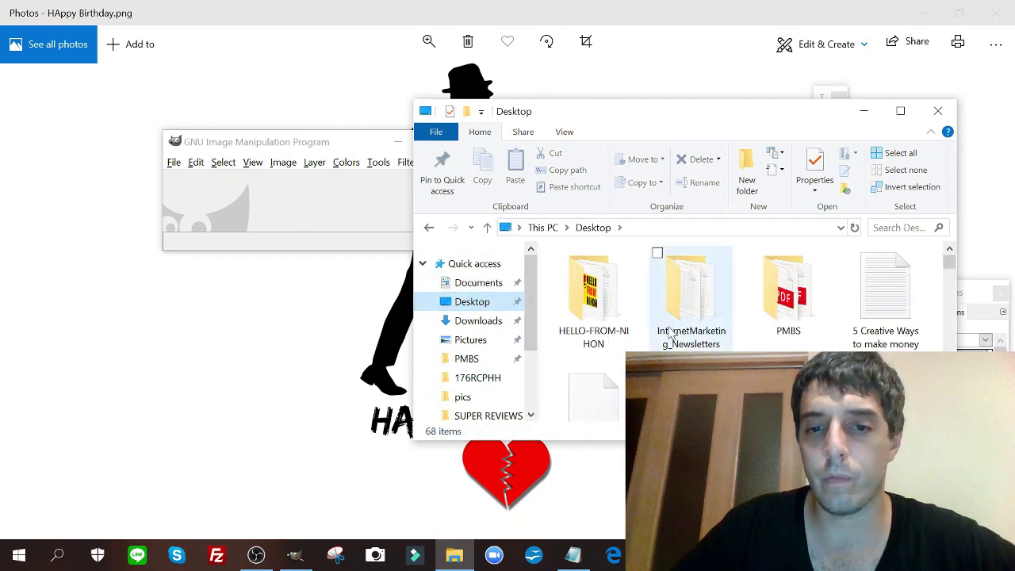
pyautogui.click(476, 321)
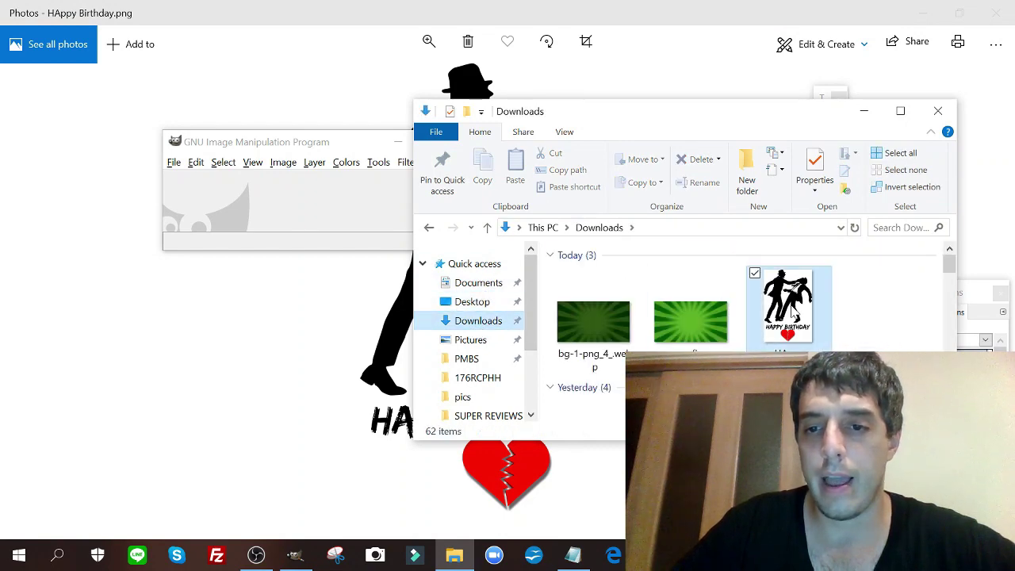
pyautogui.moveTo(785, 305); pyautogui.dragTo(364, 223)
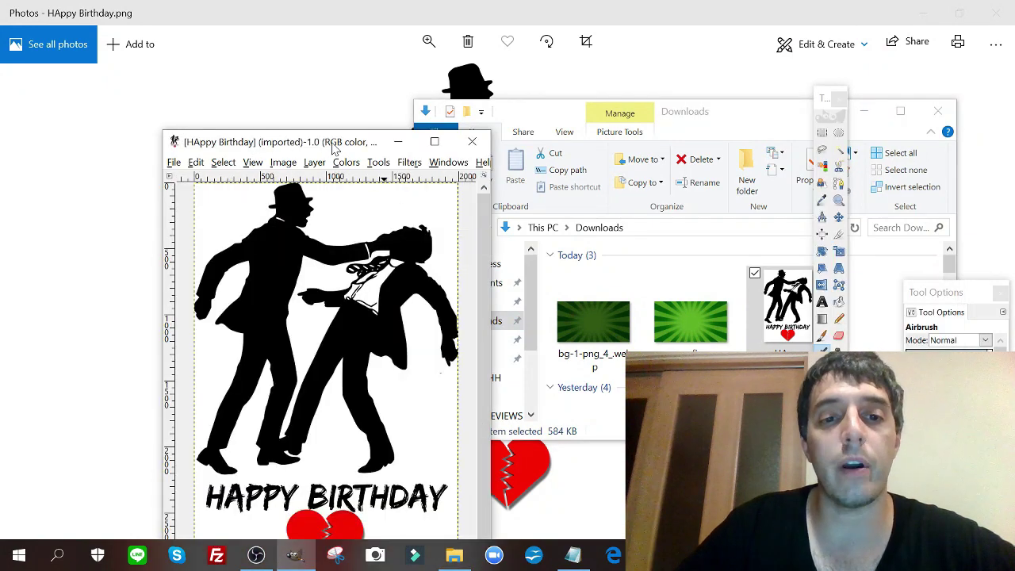
# - Place the image window and toolbox side by side and pick the Fuzzy Select tool
pyautogui.moveTo(334, 149); pyautogui.dragTo(332, 64)
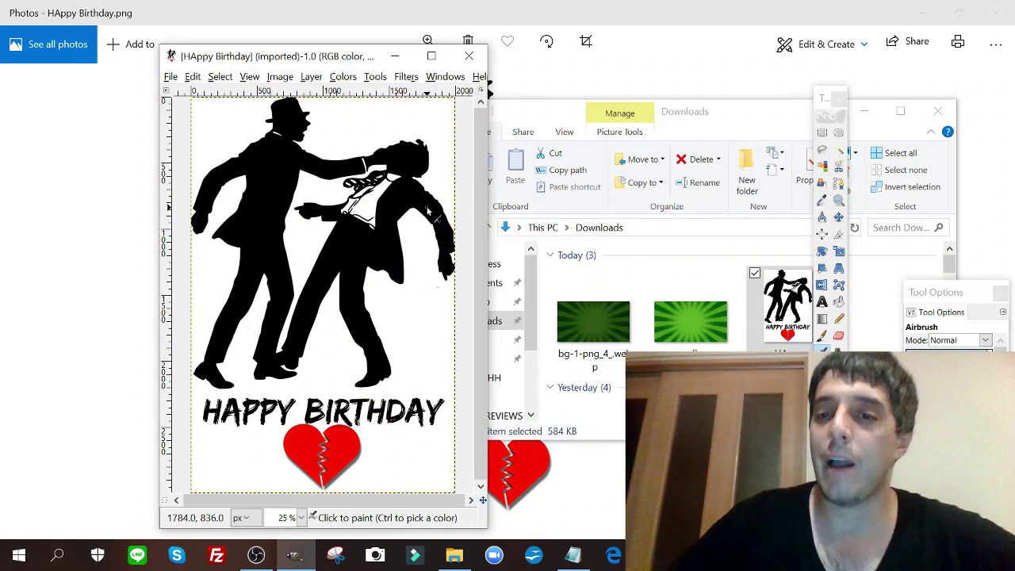
pyautogui.moveTo(821, 107); pyautogui.dragTo(512, 105)
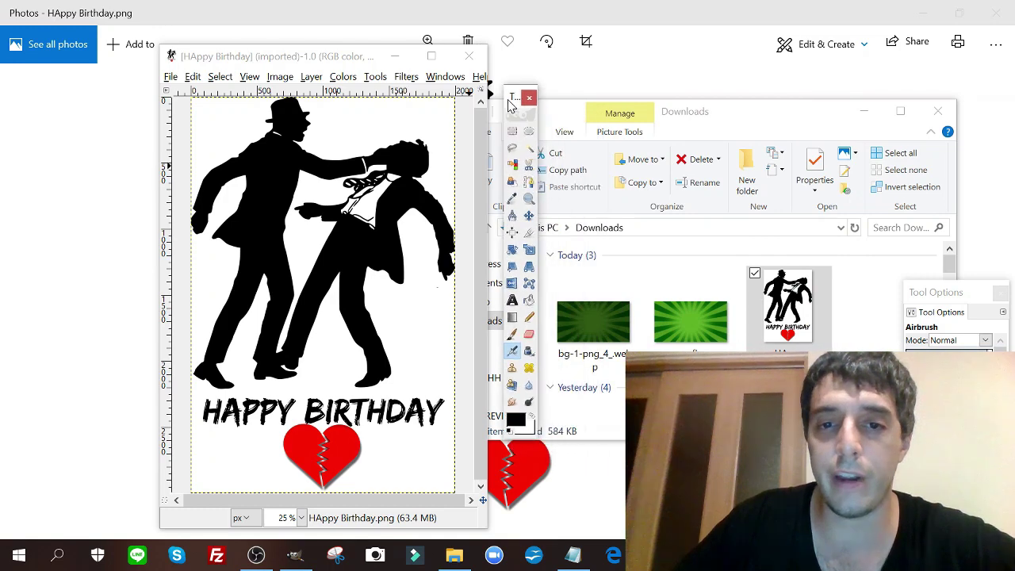
pyautogui.click(530, 152)
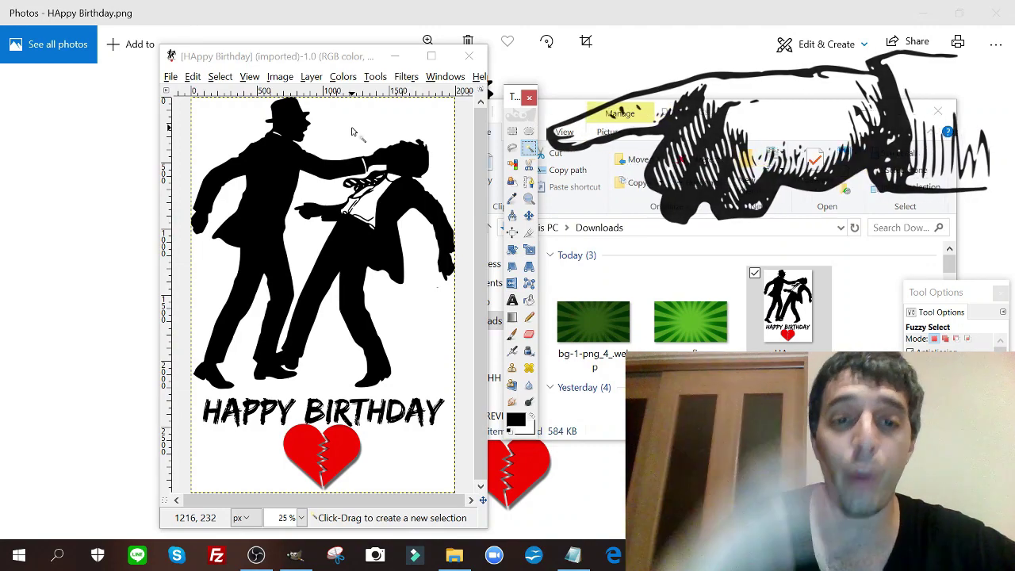
# - Delete the white background around and between the mobster figures to transparency
pyautogui.click(352, 132)
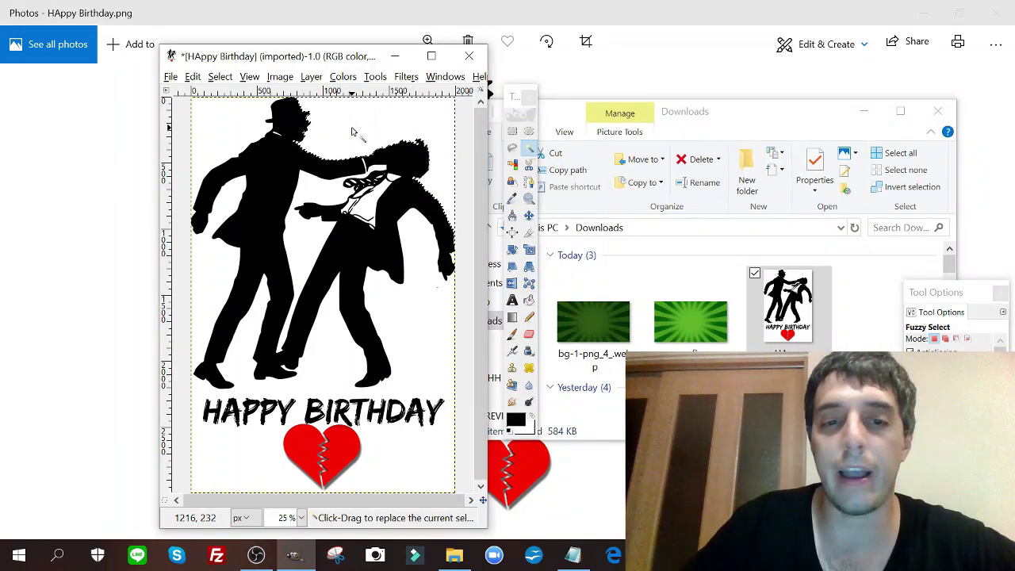
pyautogui.press('Delete')
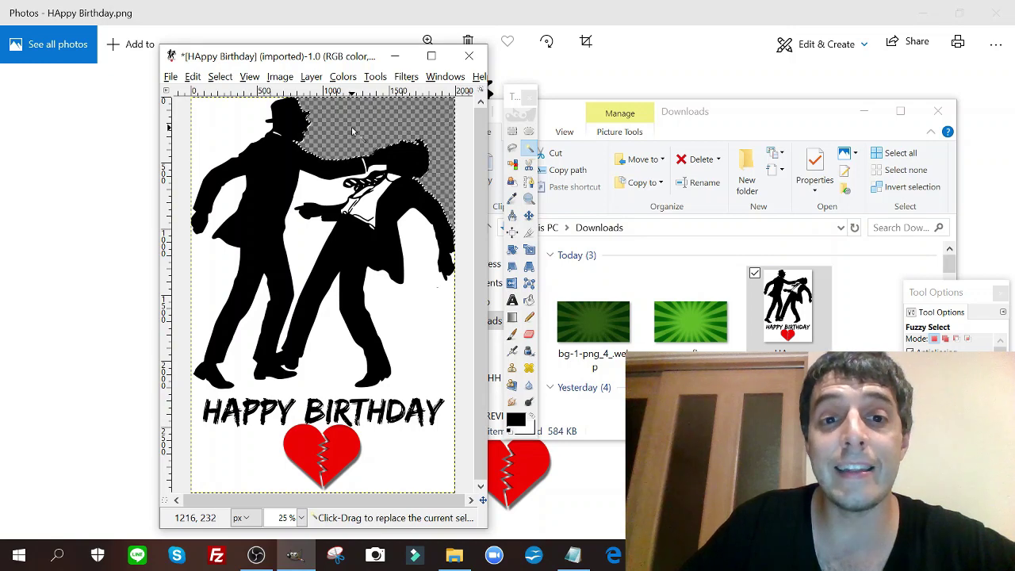
pyautogui.click(235, 122)
pyautogui.press('Delete')
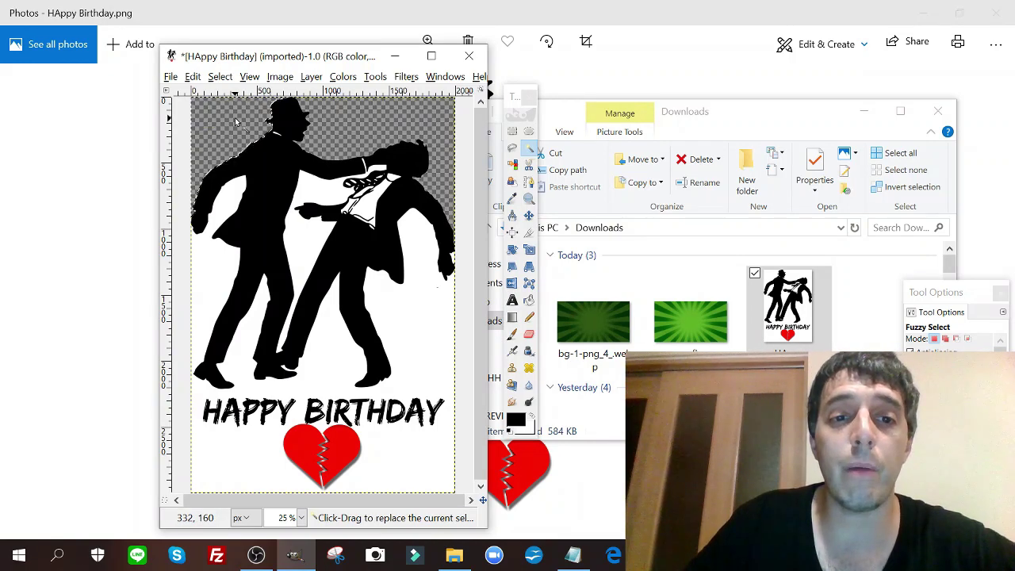
pyautogui.click(302, 183)
pyautogui.press('Delete')
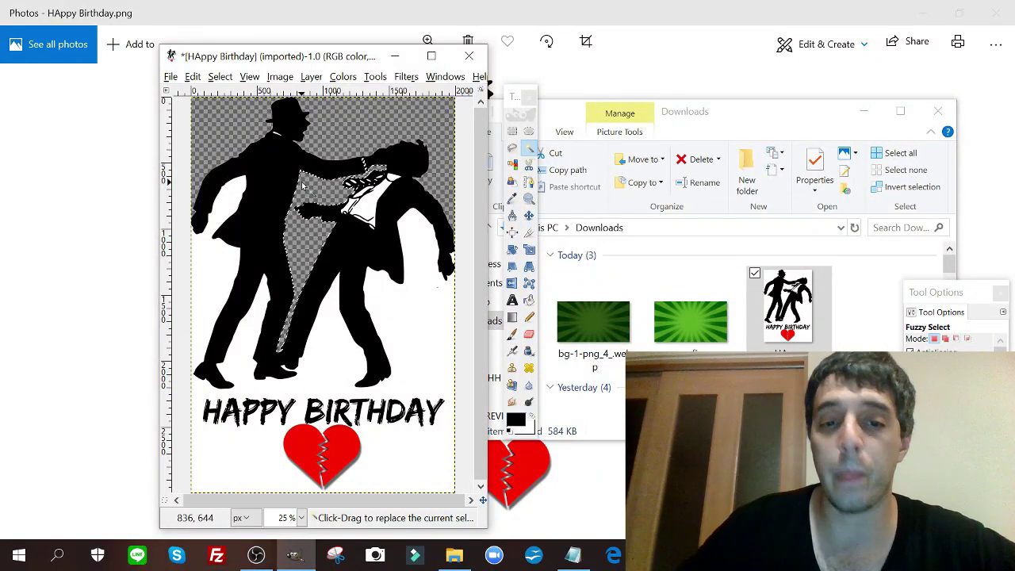
pyautogui.hotkey('ctrl', 'shift', 'a')
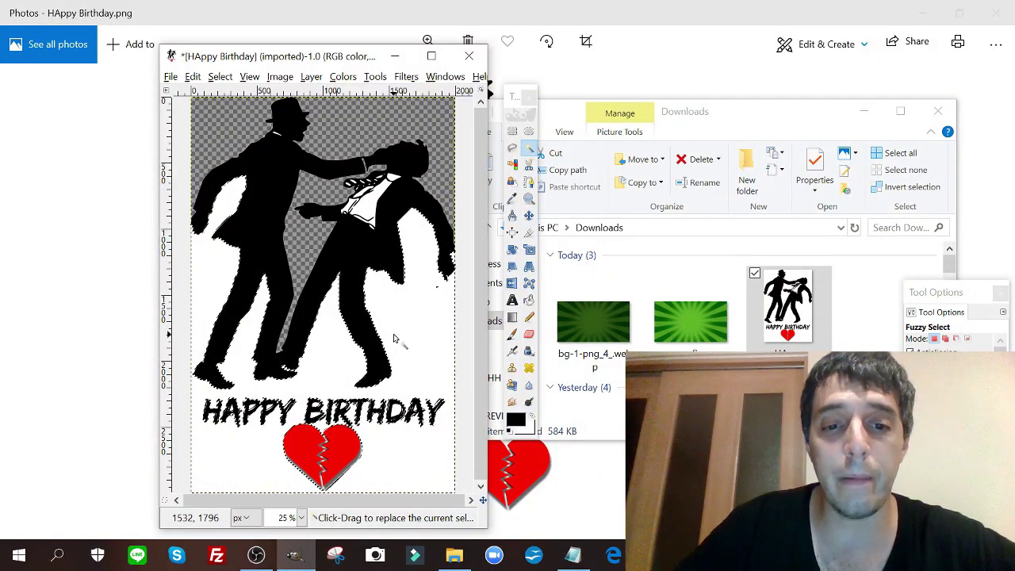
pyautogui.click(394, 338)
pyautogui.press('Delete')
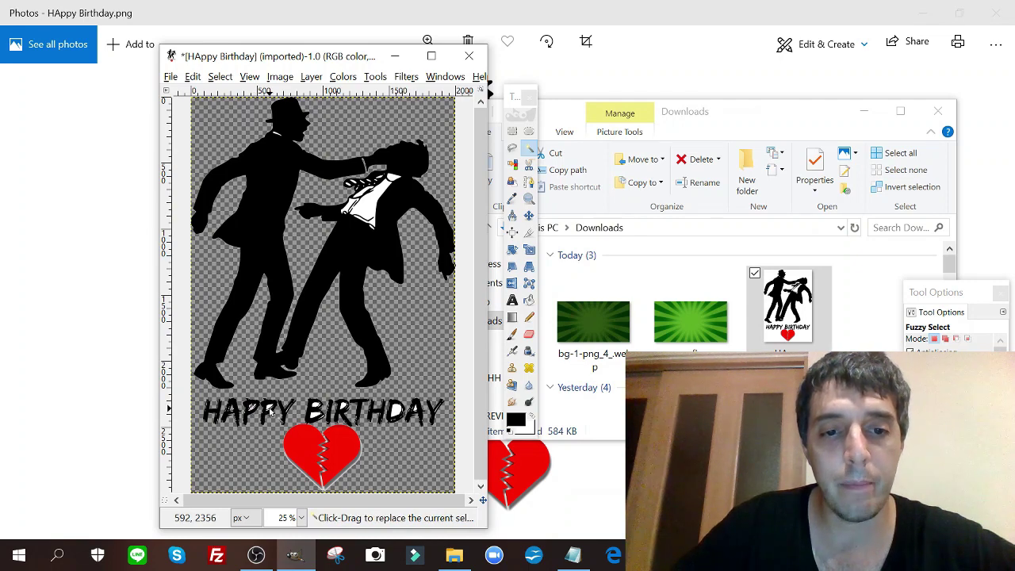
# - Select the white gaps inside the letters B, R, D and Y
pyautogui.click(315, 413)
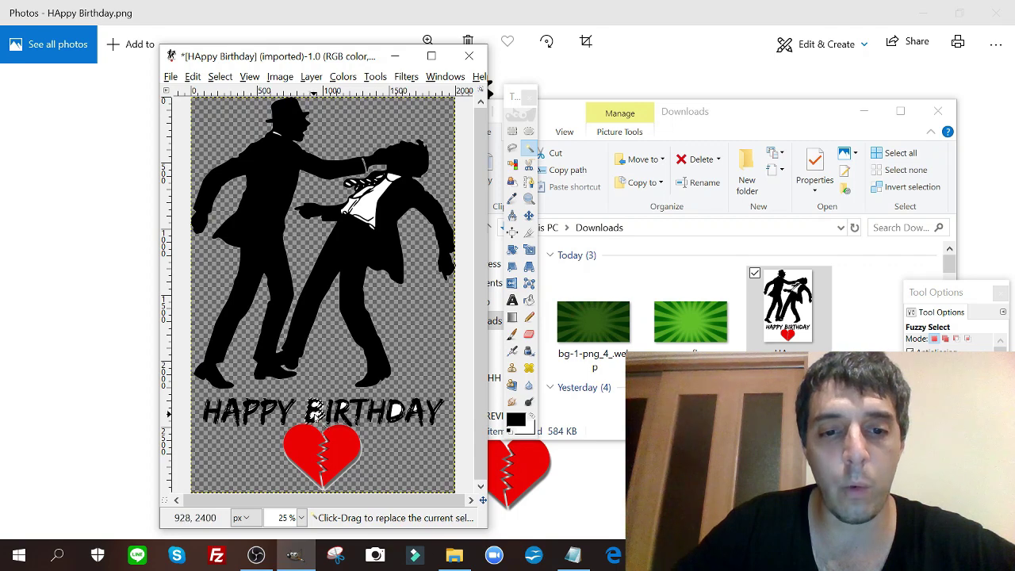
pyautogui.click(315, 413)
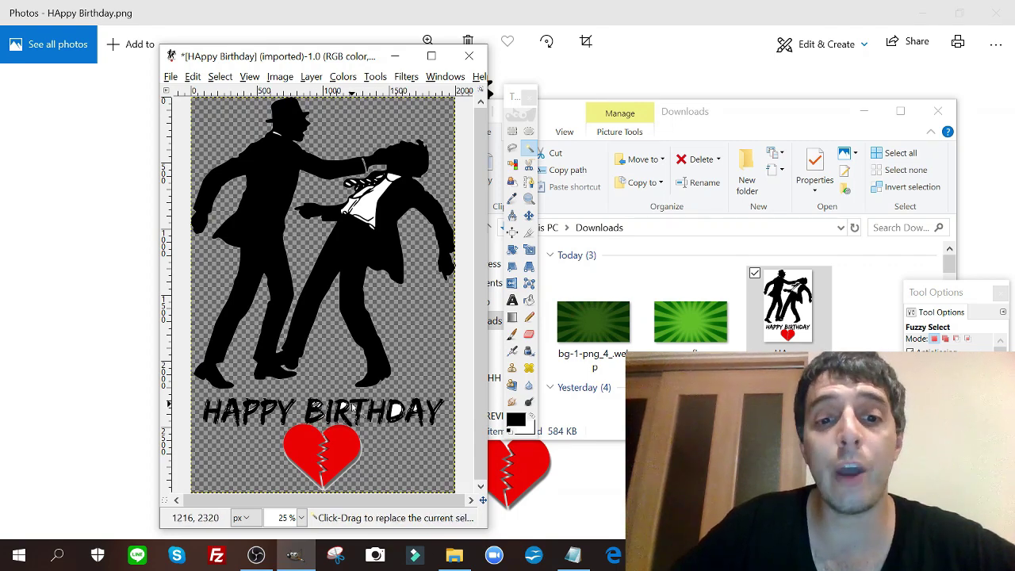
pyautogui.click(345, 407)
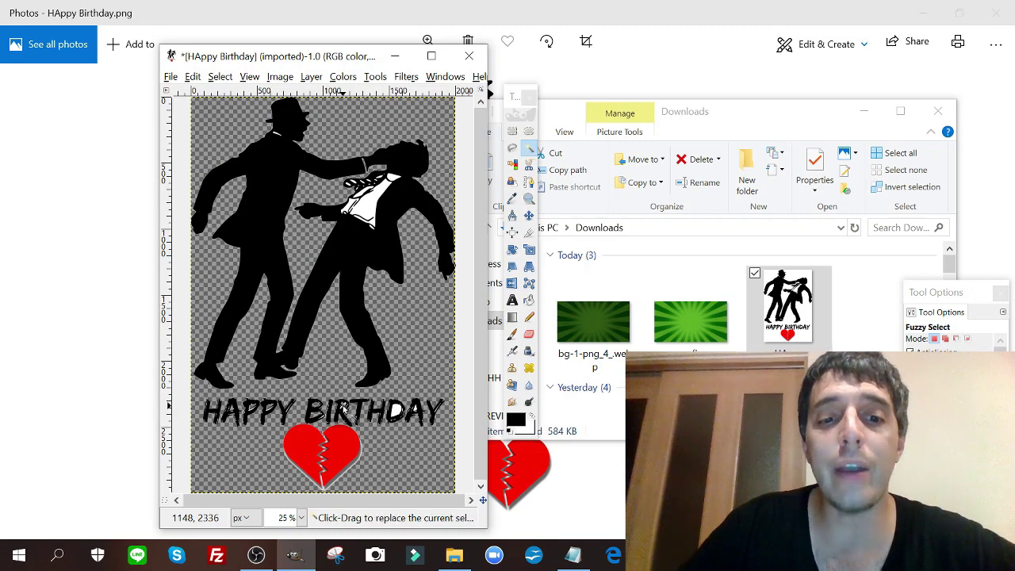
pyautogui.click(398, 413)
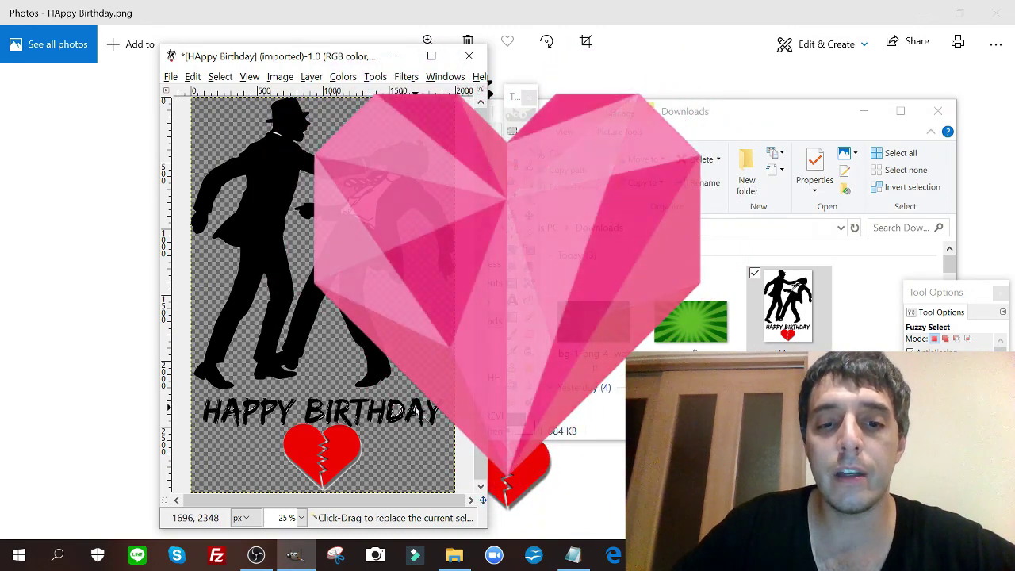
pyautogui.click(416, 410)
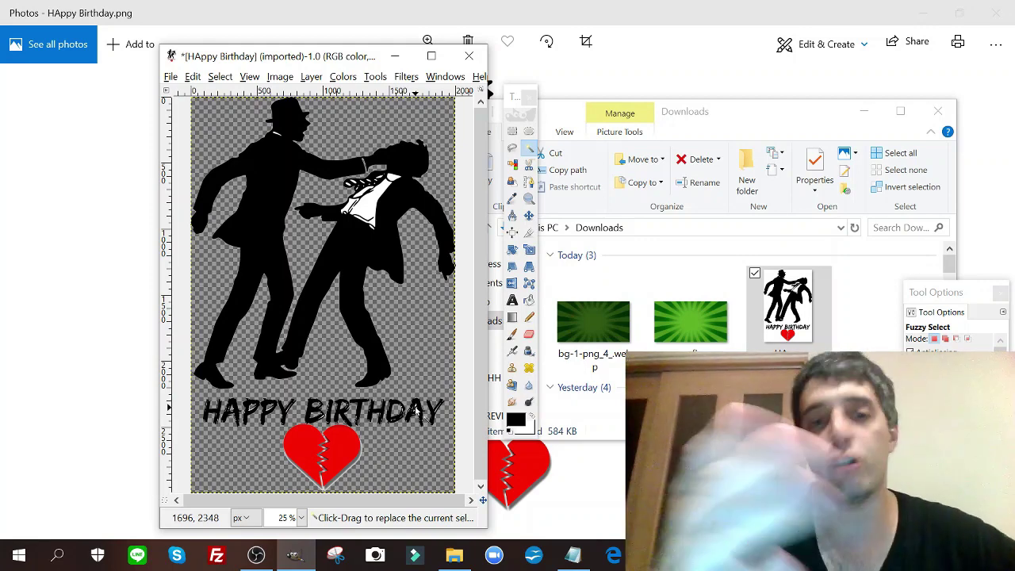
# - Export the image as HAppy Birthday.png in Downloads, replacing the earlier file
pyautogui.click(170, 77)
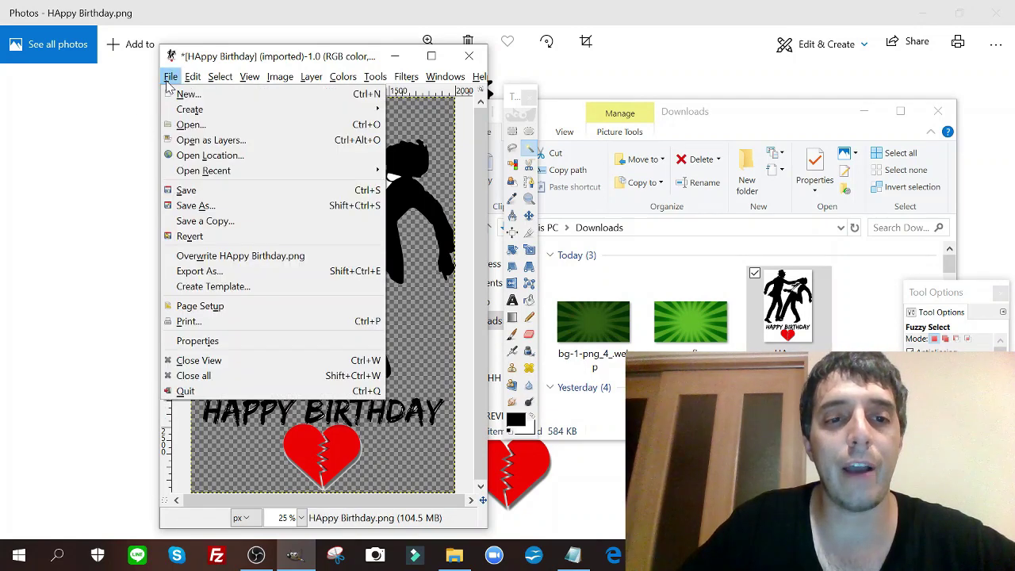
pyautogui.click(196, 274)
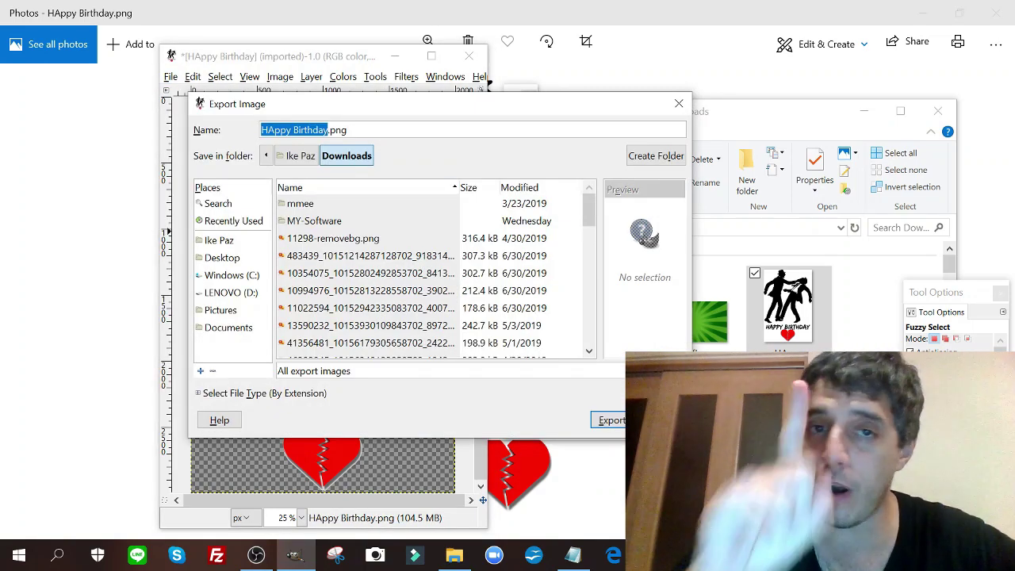
pyautogui.click(327, 130)
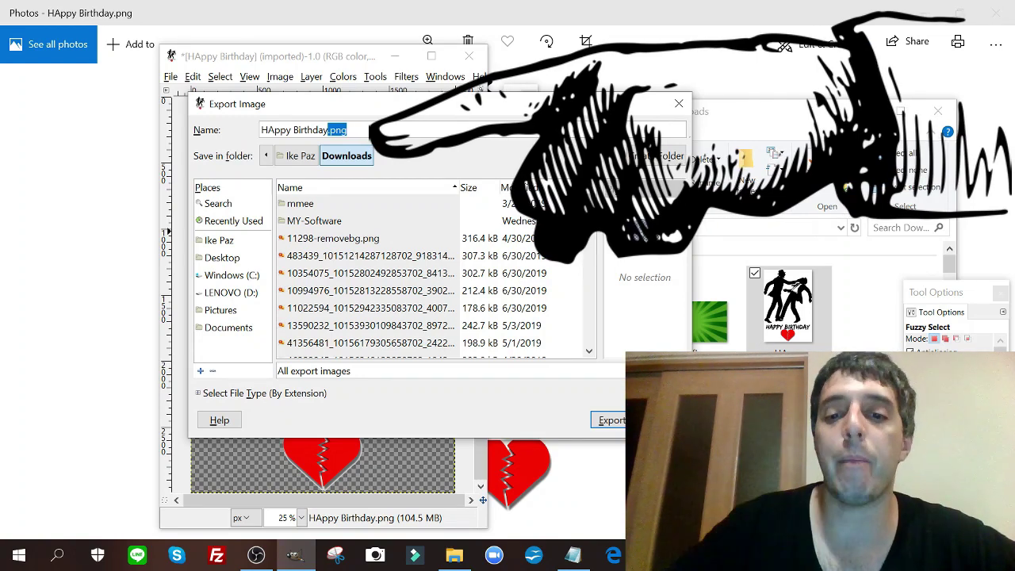
pyautogui.click(611, 420)
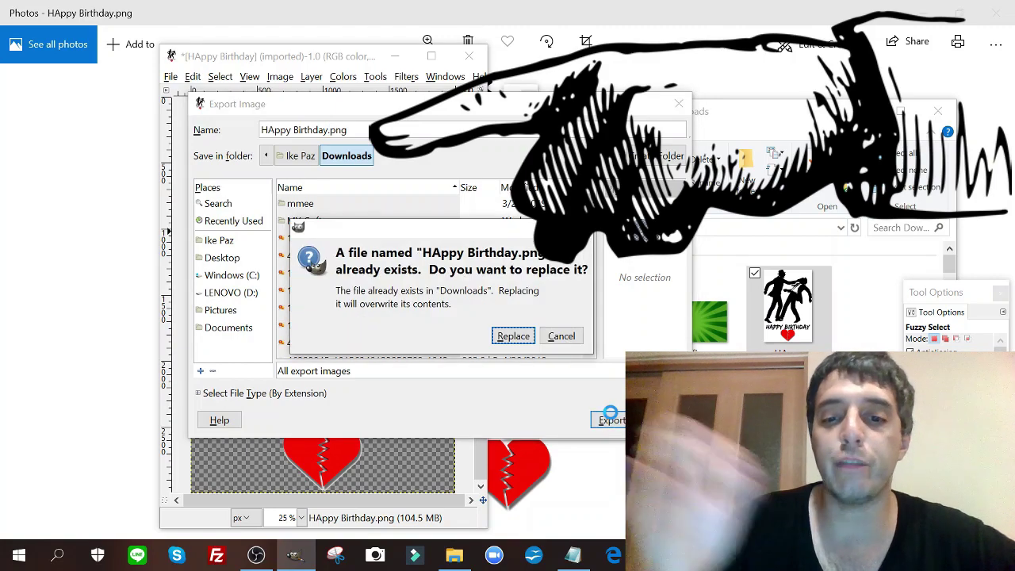
pyautogui.click(523, 341)
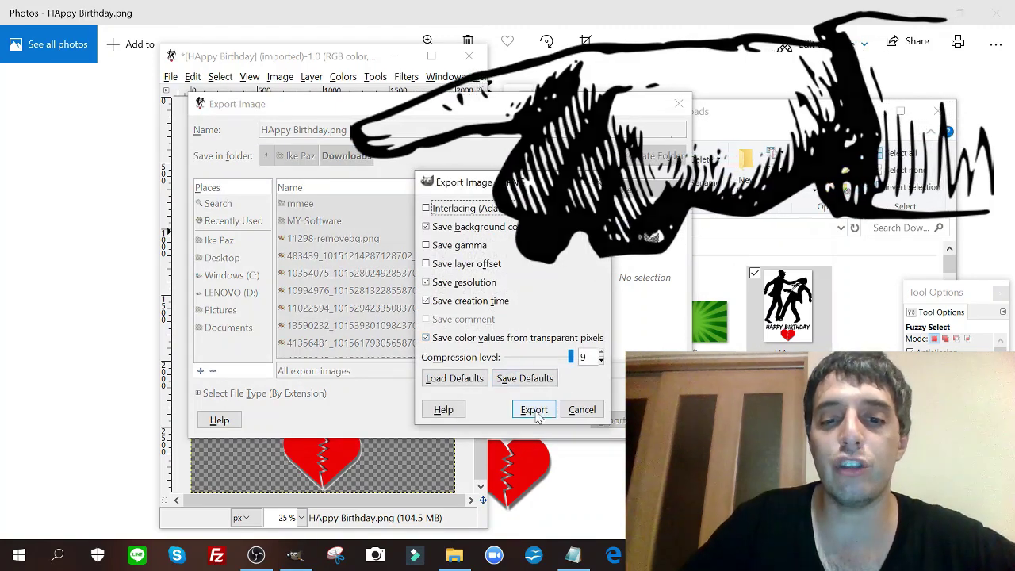
pyautogui.click(533, 409)
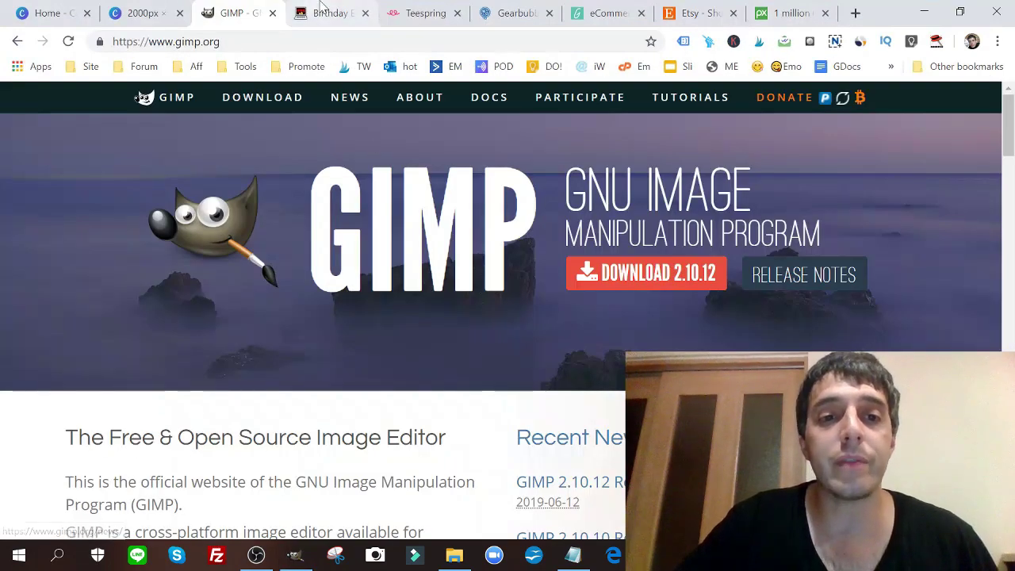
# - Show the Birthday Empire review page in Chrome and scroll to its bonus package section
pyautogui.click(325, 11)
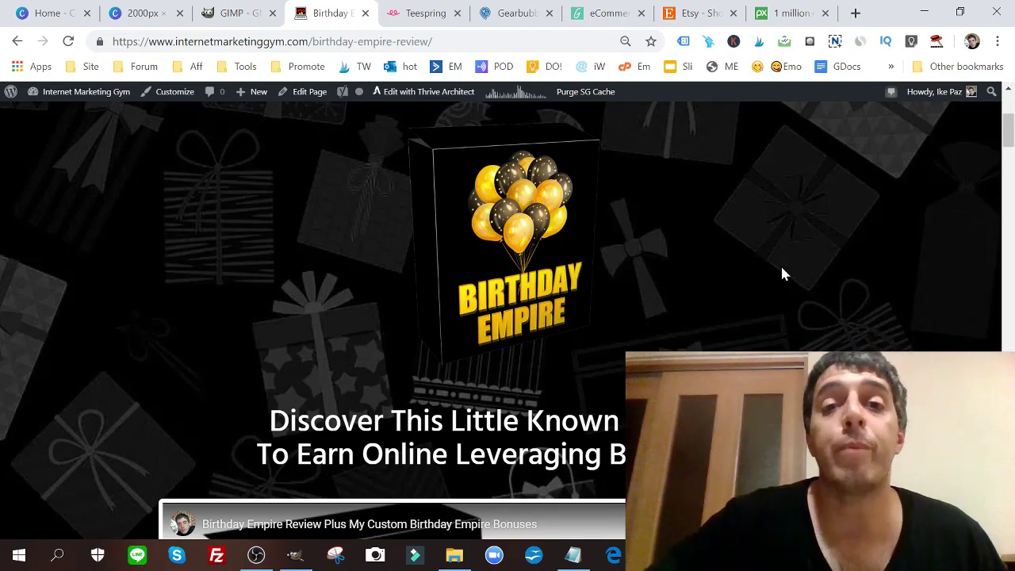
pyautogui.scroll(-15, 781, 264)
pyautogui.scroll(-1, 501, 321)
pyautogui.scroll(15, 501, 320)
pyautogui.scroll(1, 501, 320)
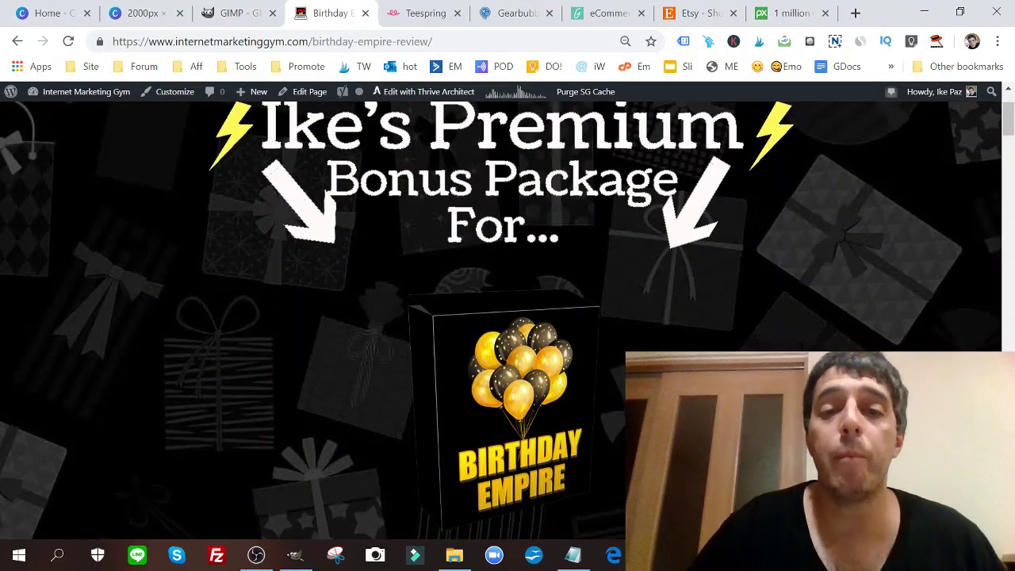